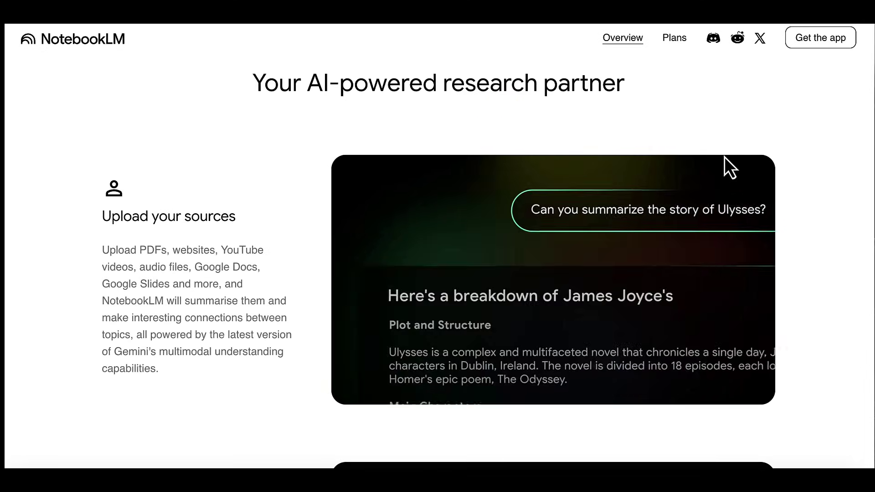
# Scroll through the NotebookLM and Gemini 3 product overview pages
pyautogui.scroll(-5, 724, 157)
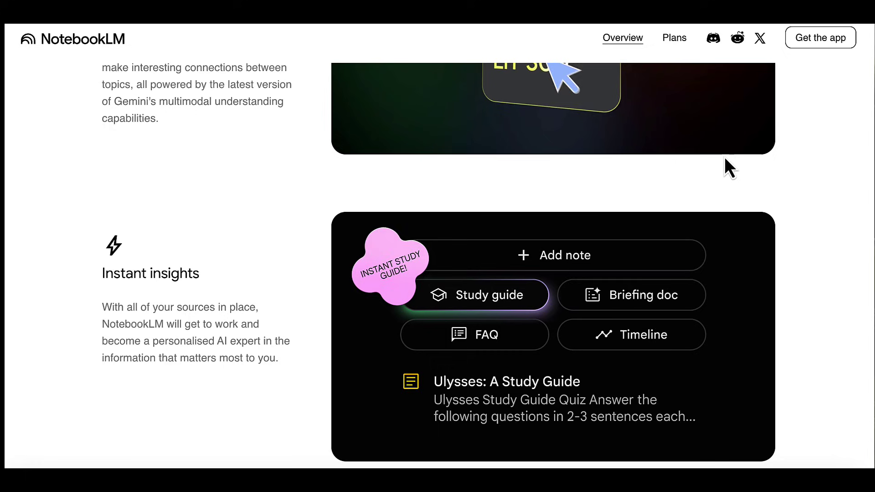
pyautogui.scroll(-7, 724, 157)
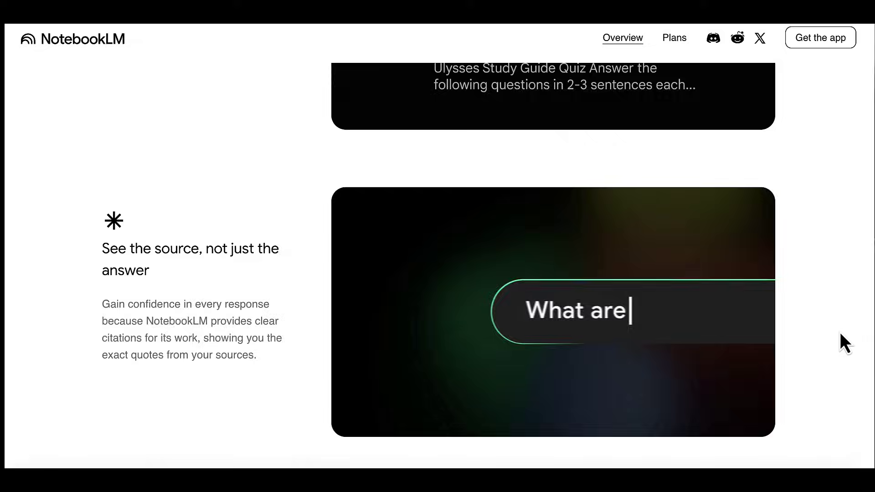
pyautogui.scroll(-7, 840, 334)
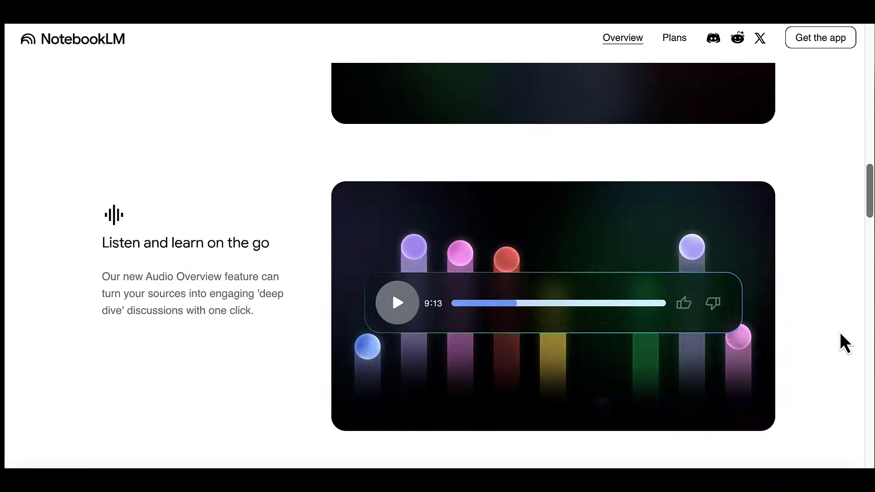
pyautogui.scroll(-10, 840, 334)
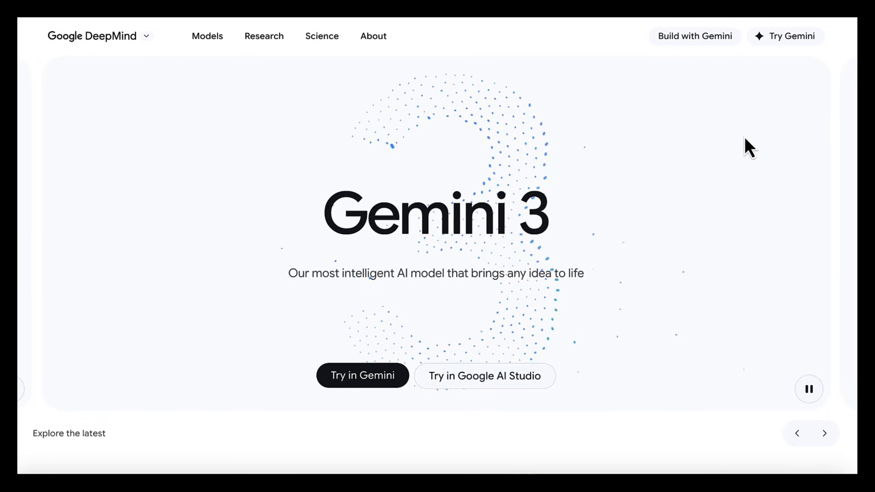
pyautogui.scroll(-20, 745, 138)
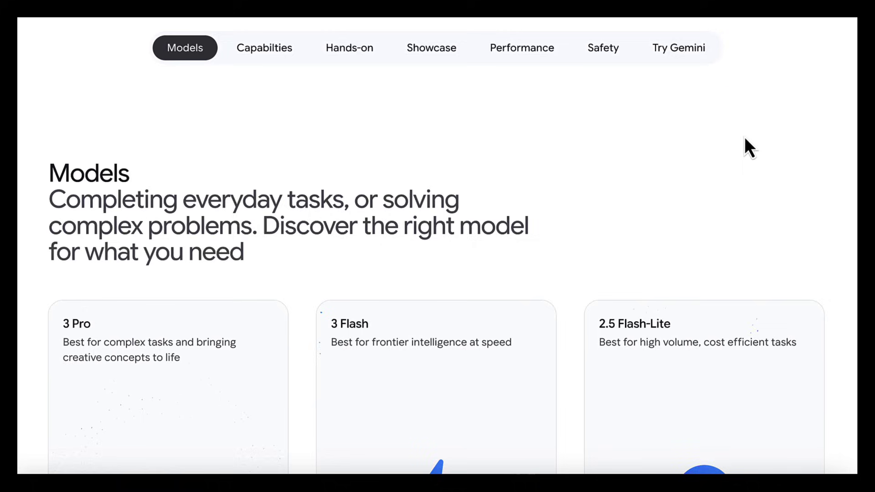
pyautogui.scroll(-5, 744, 136)
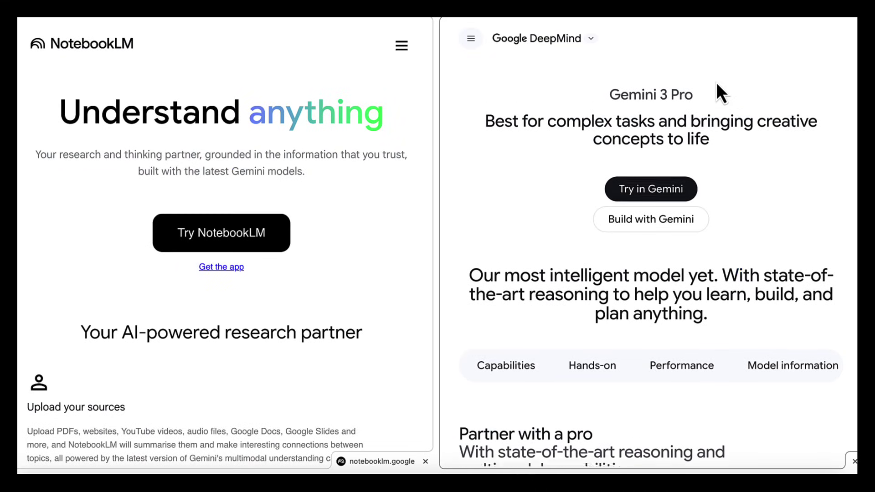
pyautogui.scroll(-10, 717, 84)
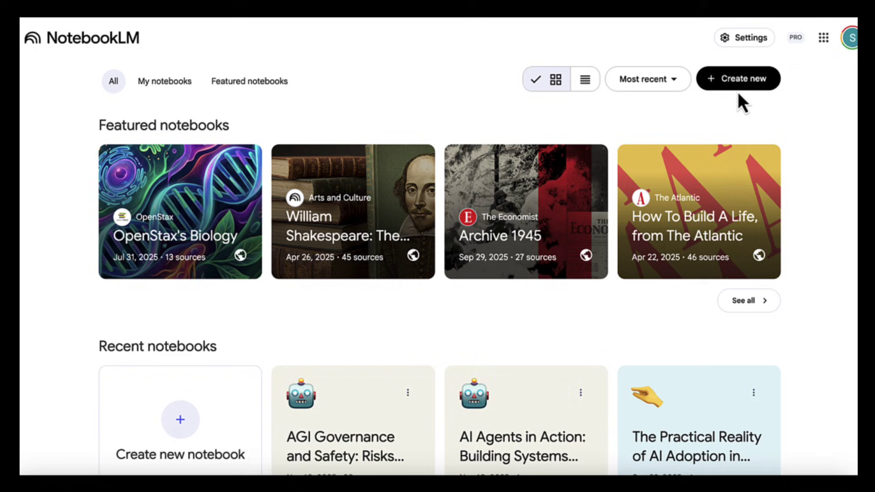
# Create a new notebook and launch a Deep Research web search on GLP-1 receptor agonist side effects
pyautogui.click(732, 81)
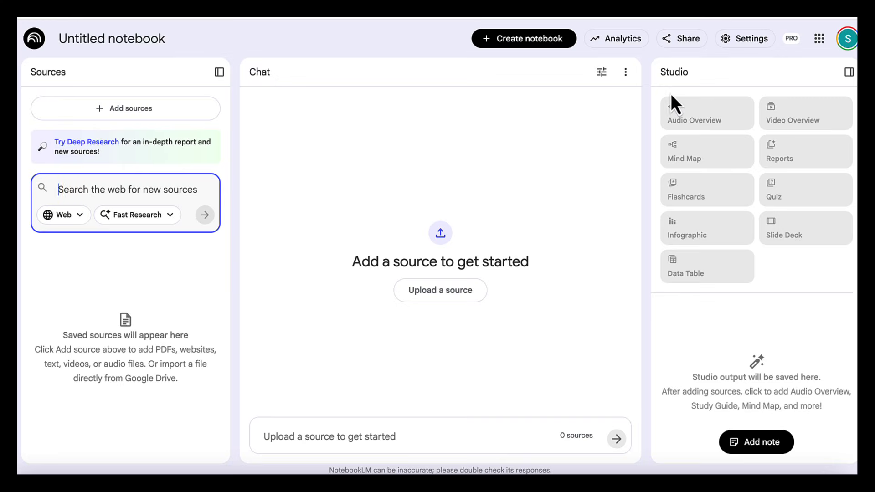
pyautogui.click(170, 218)
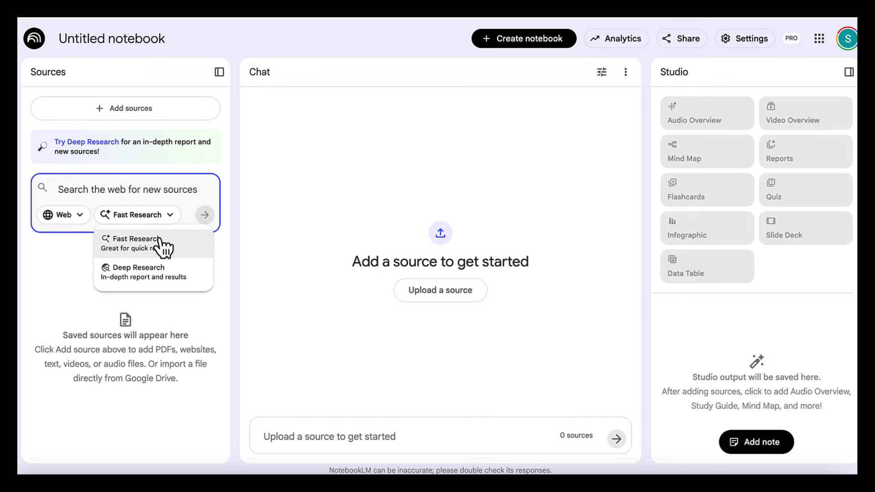
pyautogui.click(142, 272)
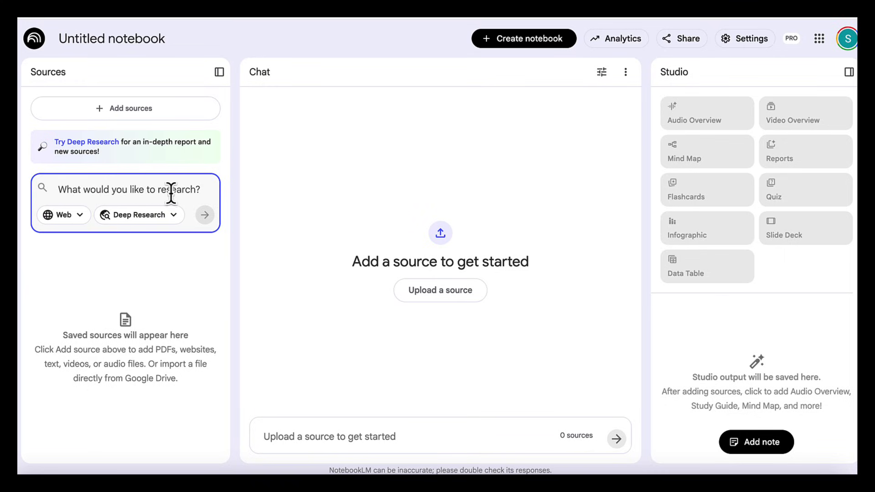
pyautogui.write('Research the side effects of GLP-1 receptor agonist medications, including common, less common, and emerging effects, using reputable medical and scientific sources. ...Focus on mechanisms, not anecdotal claims...')
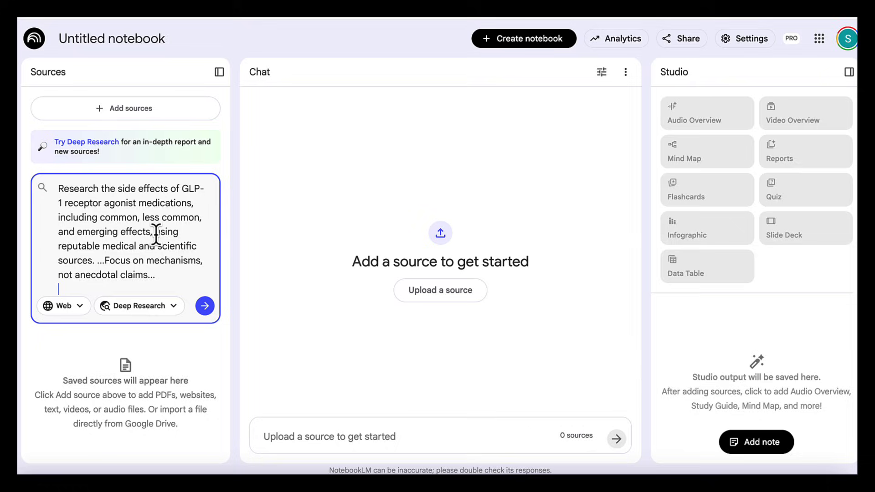
pyautogui.click(204, 306)
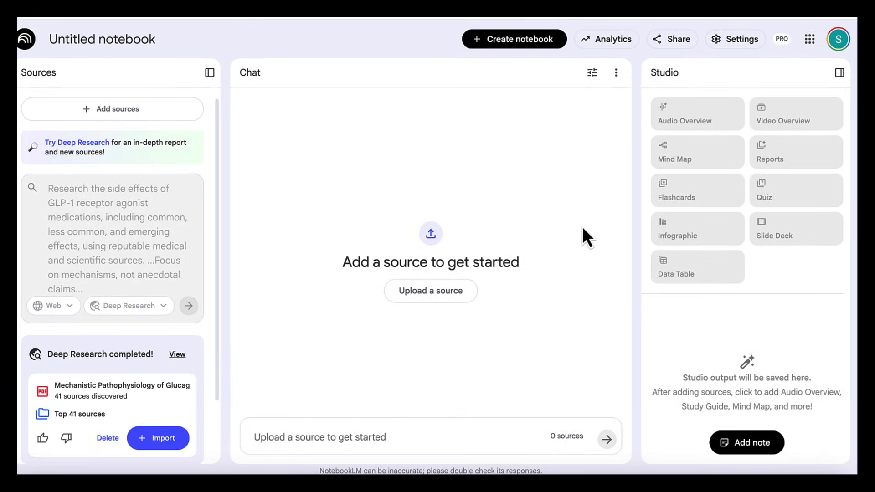
# Import the 41 discovered sources and ask which side effects the GLP-1 mechanism predicts
pyautogui.click(165, 441)
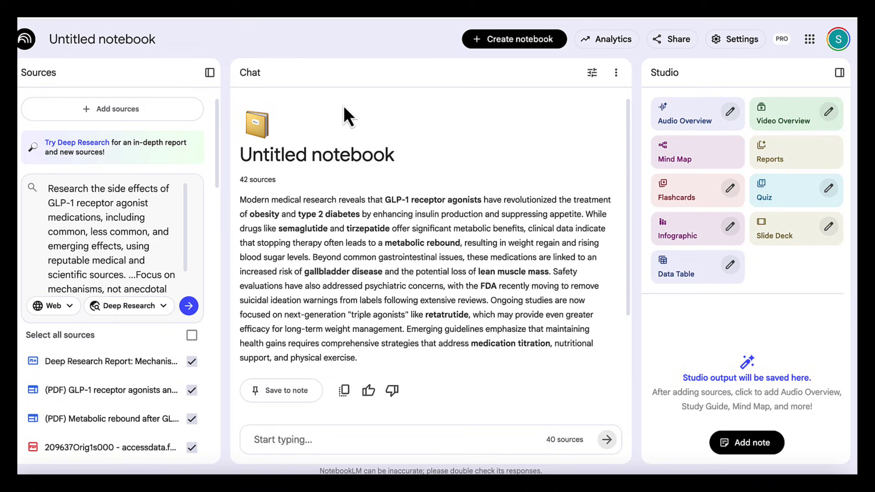
pyautogui.click(255, 438)
pyautogui.write('Which side effects are considered expected based on the drug’s mechanism of action?')
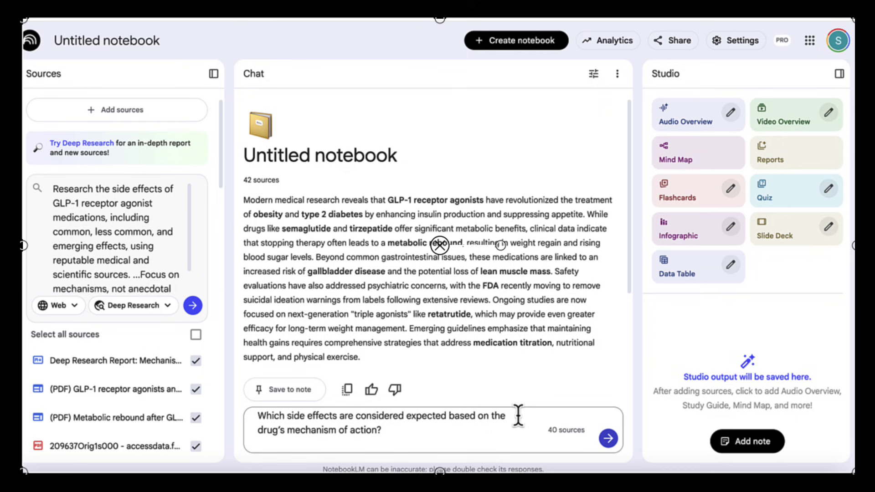
pyautogui.click(608, 439)
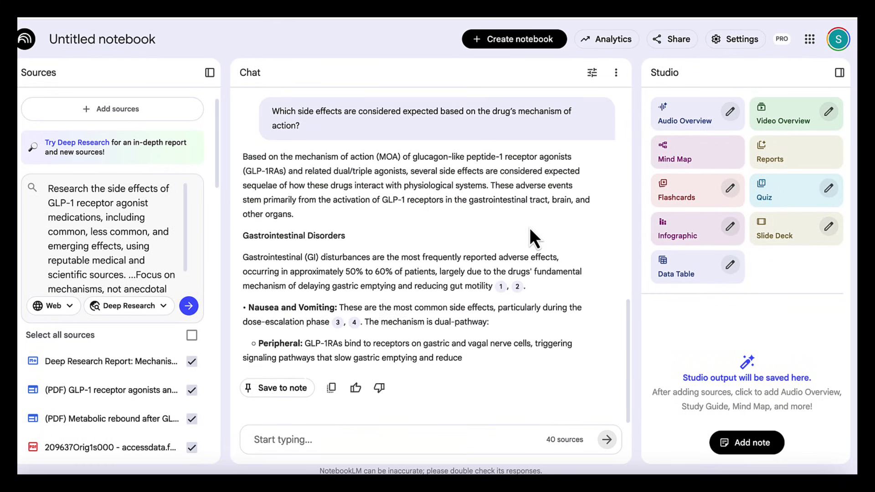
# Ask about side-effect patterns during the dose-escalation phase
pyautogui.scroll(-6, 554, 239)
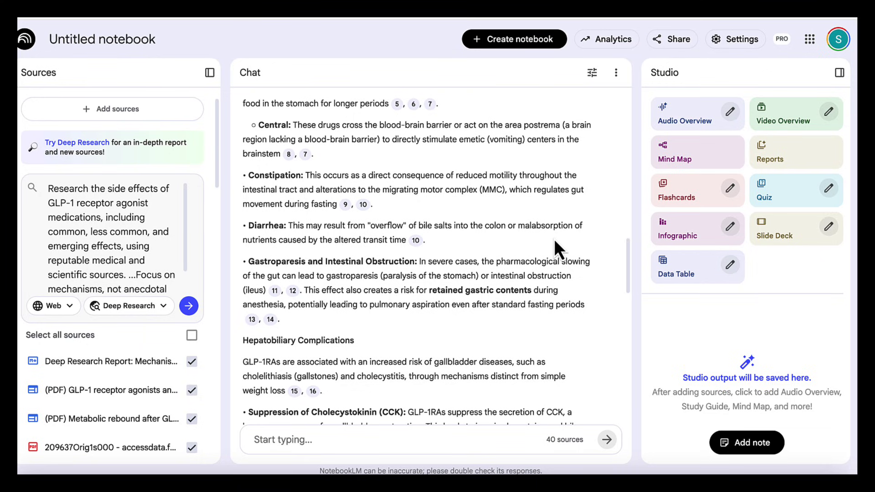
pyautogui.scroll(-9, 553, 238)
pyautogui.scroll(-11, 554, 239)
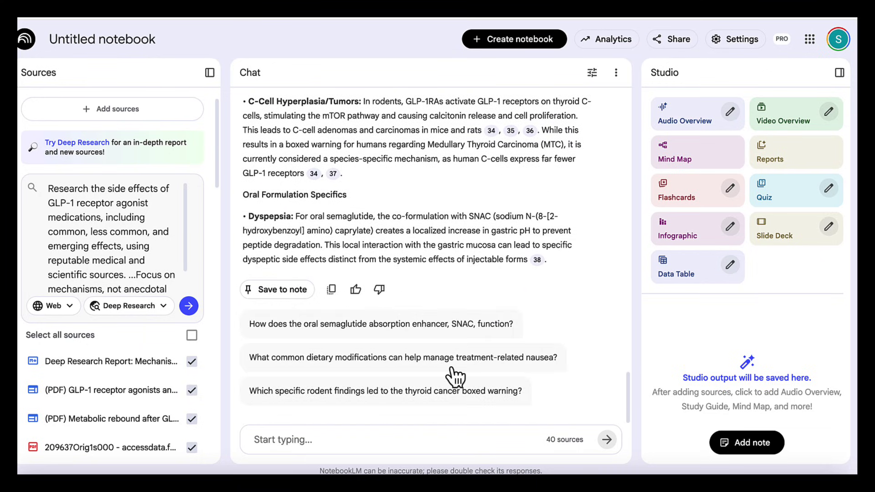
pyautogui.click(404, 442)
pyautogui.write('What patterns appear during the dose-escalation phase?')
pyautogui.click(606, 439)
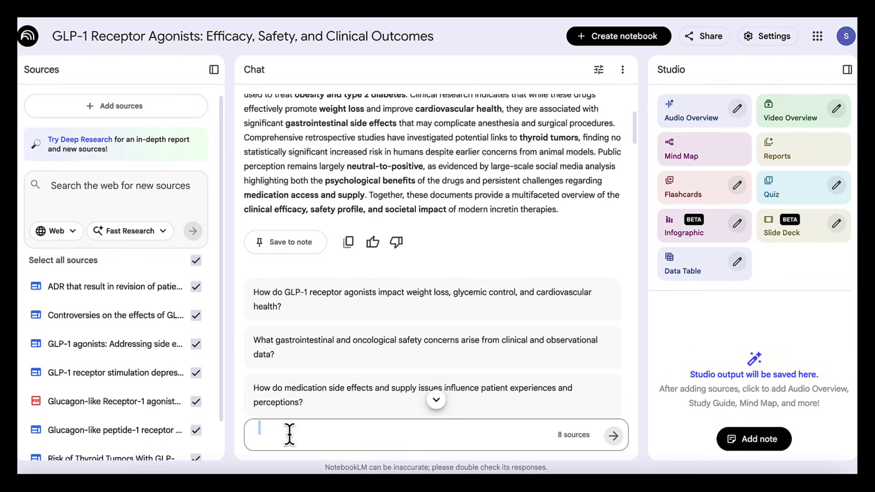
# Have NotebookLM sort GLP-1 side effects into six categories, each with its underlying mechanism
pyautogui.write('Based on these sources, group GLP-1 side effects into clear categories and explain the underlying mechanisms behind each group.')
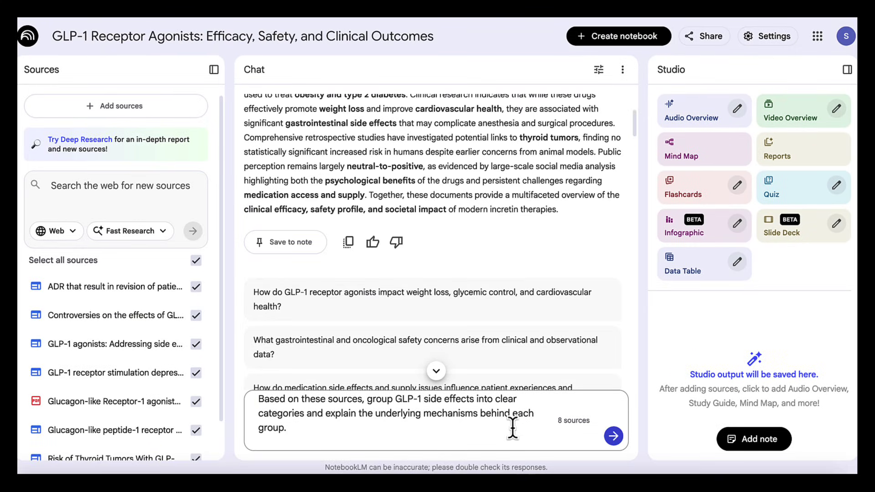
pyautogui.click(615, 436)
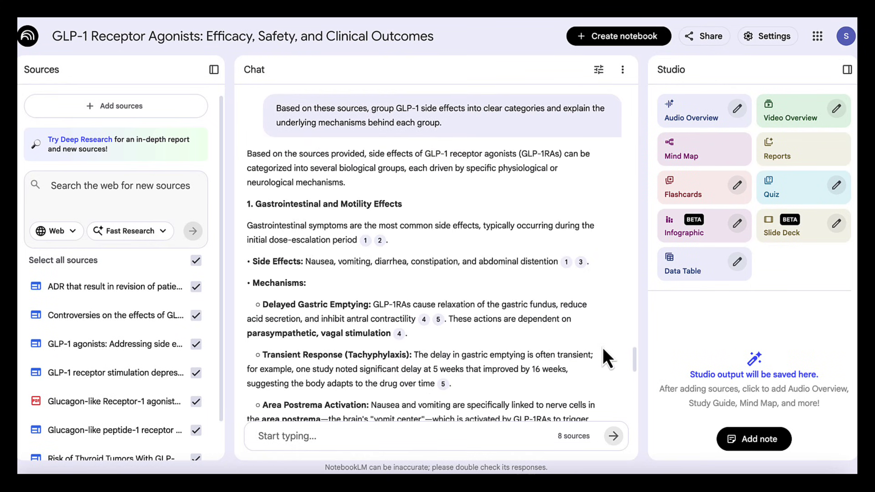
pyautogui.scroll(-5, 602, 347)
pyautogui.scroll(-10, 603, 347)
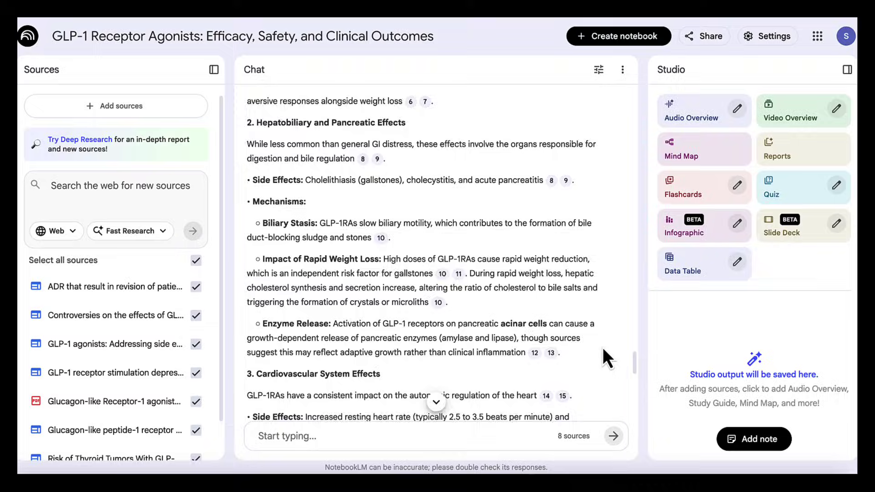
pyautogui.scroll(-8, 602, 347)
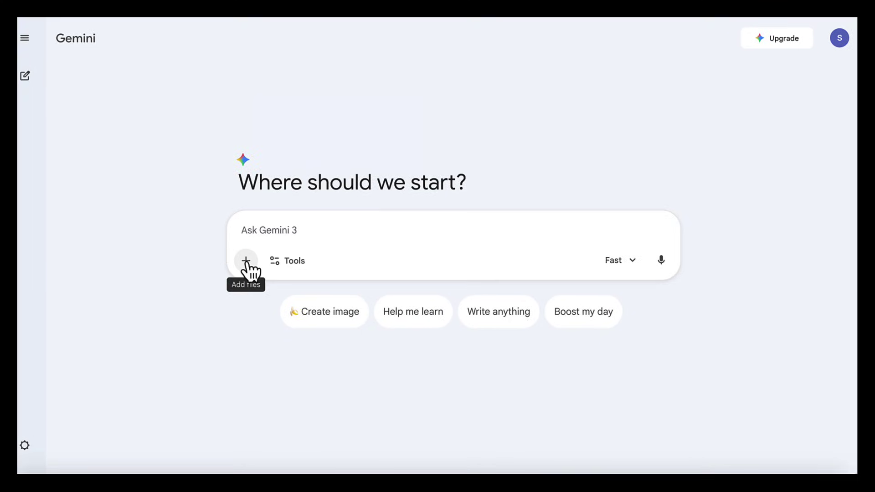
# Attach the GLP-1 Receptor Agonists NotebookLM notebook to a new Gemini prompt
pyautogui.click(246, 262)
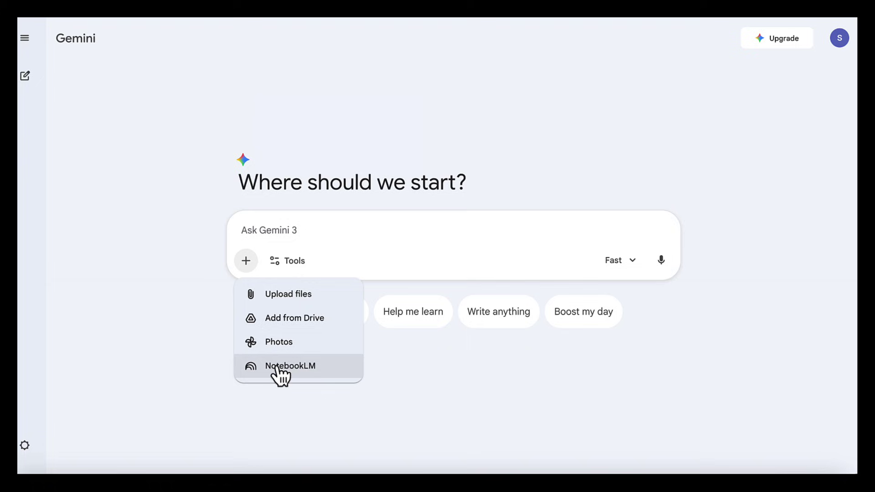
pyautogui.click(315, 369)
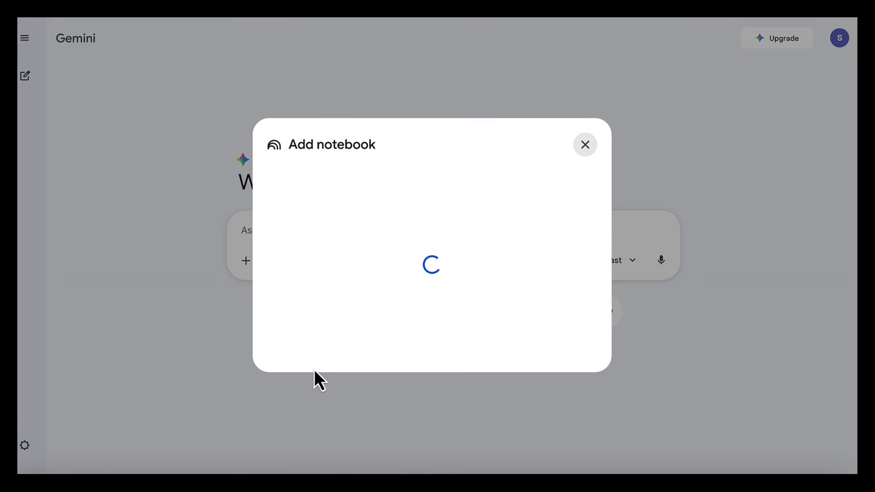
pyautogui.click(361, 168)
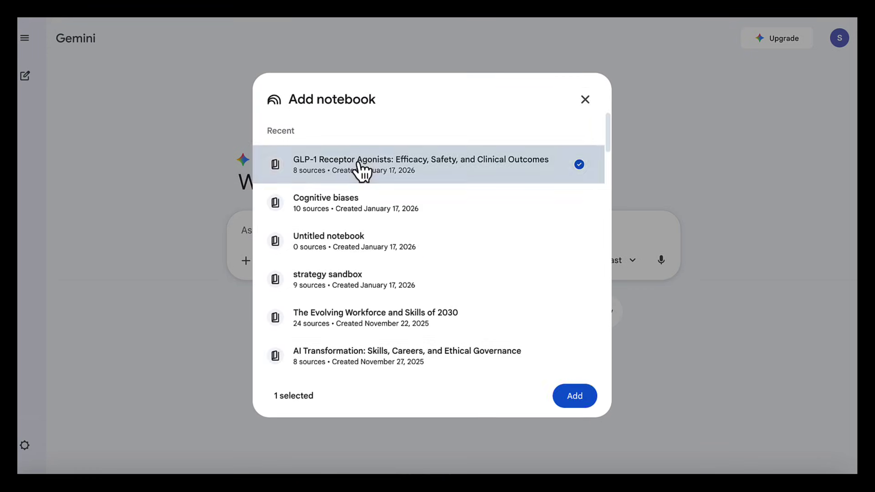
pyautogui.click(582, 403)
# Switch on Canvas and submit the GLP-1 side-effects landing-page prompt
pyautogui.click(301, 291)
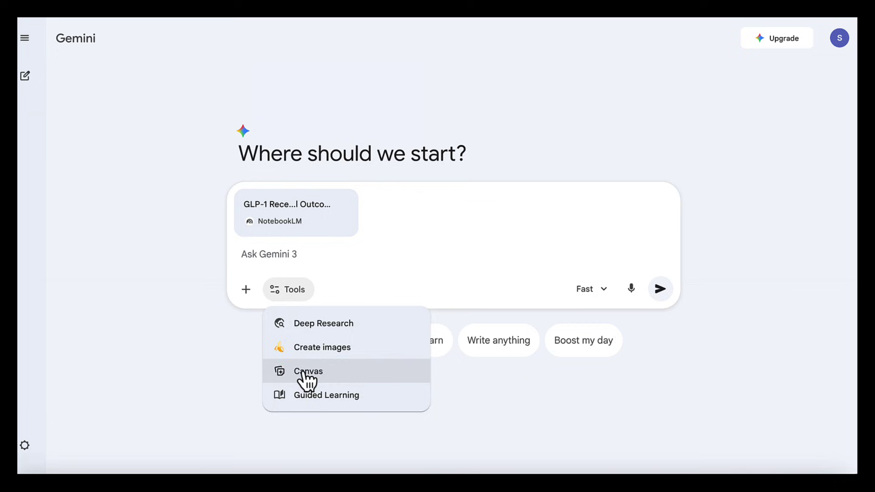
pyautogui.click(306, 372)
pyautogui.hotkey('ctrl', 'v')
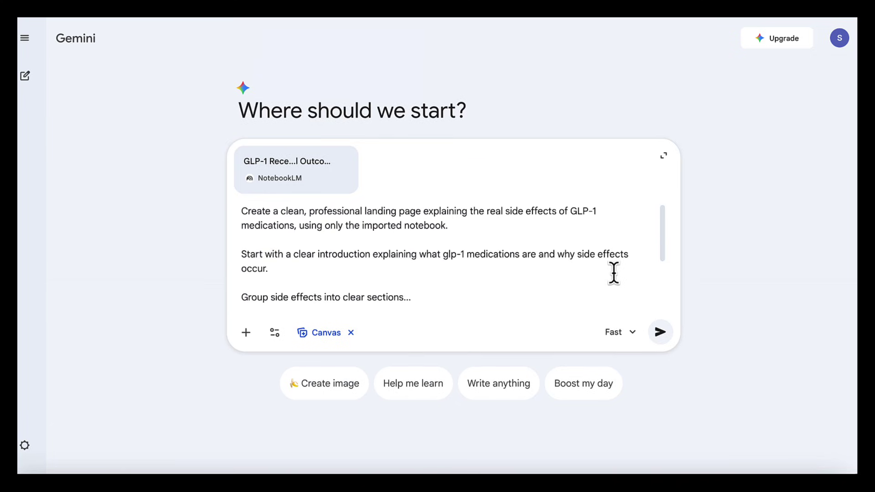
pyautogui.scroll(-1, 616, 273)
pyautogui.scroll(-1, 616, 274)
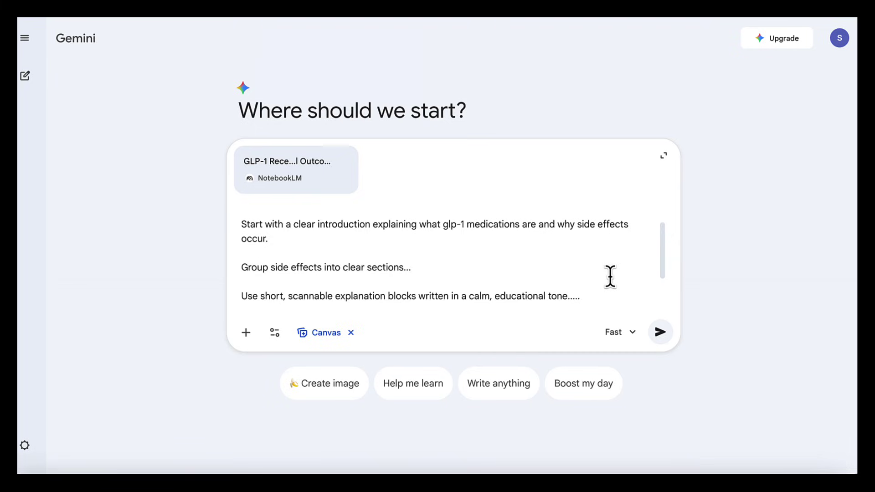
pyautogui.scroll(-1, 611, 275)
pyautogui.scroll(-1, 610, 275)
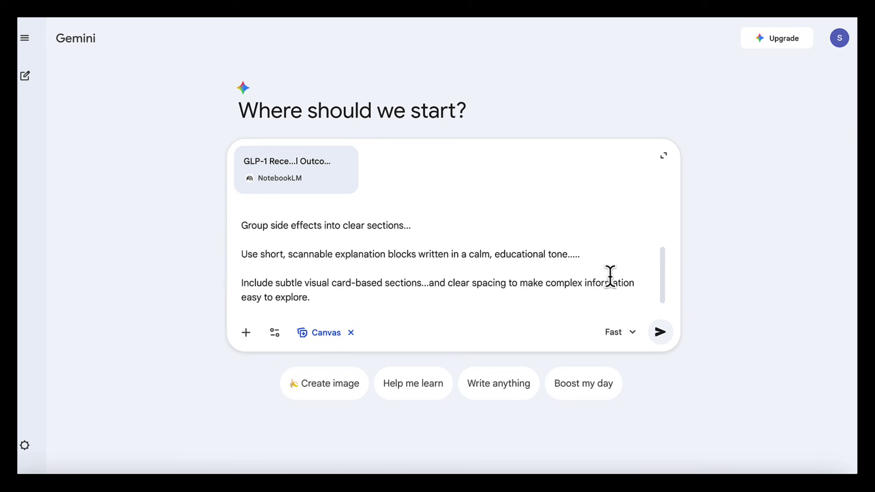
pyautogui.click(660, 333)
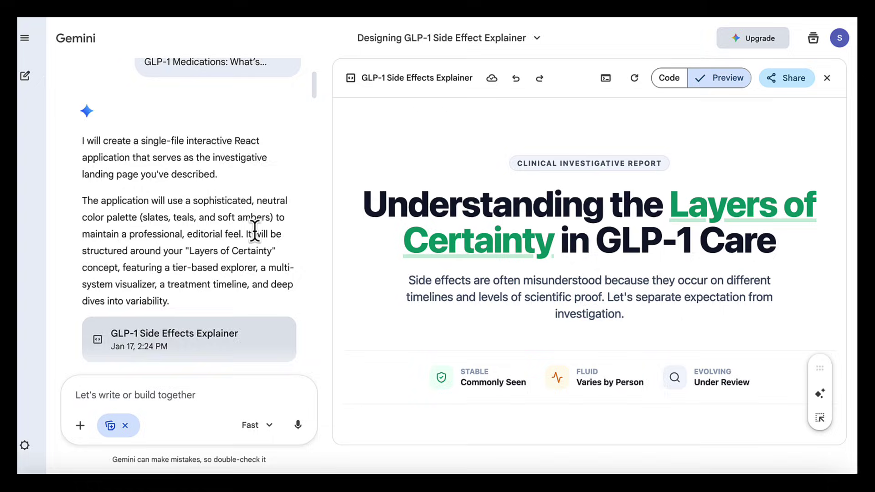
# Open the Tier 3 under-investigation and Tier 1 common side-effect cards in the preview
pyautogui.scroll(3, 254, 229)
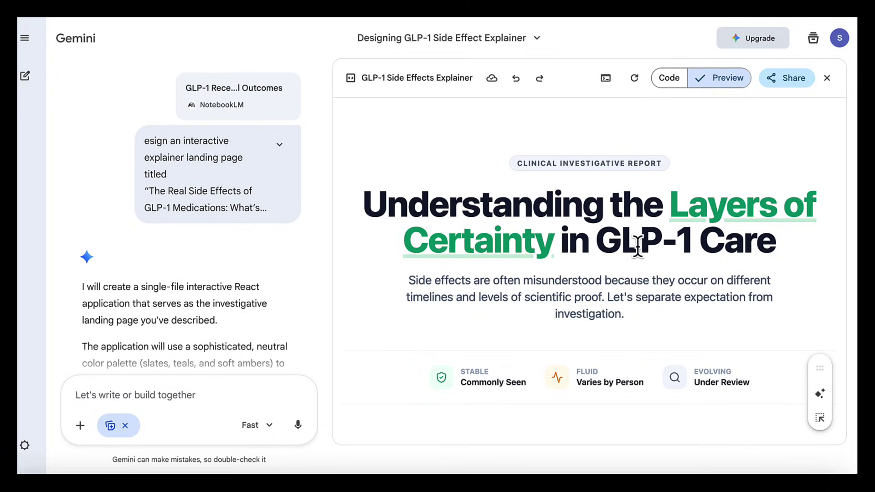
pyautogui.scroll(-5, 437, 286)
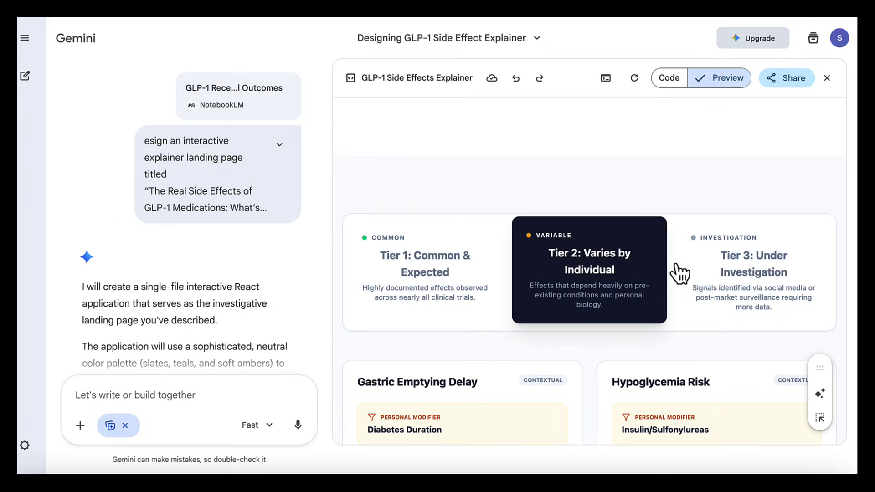
pyautogui.click(727, 270)
pyautogui.scroll(-3, 727, 270)
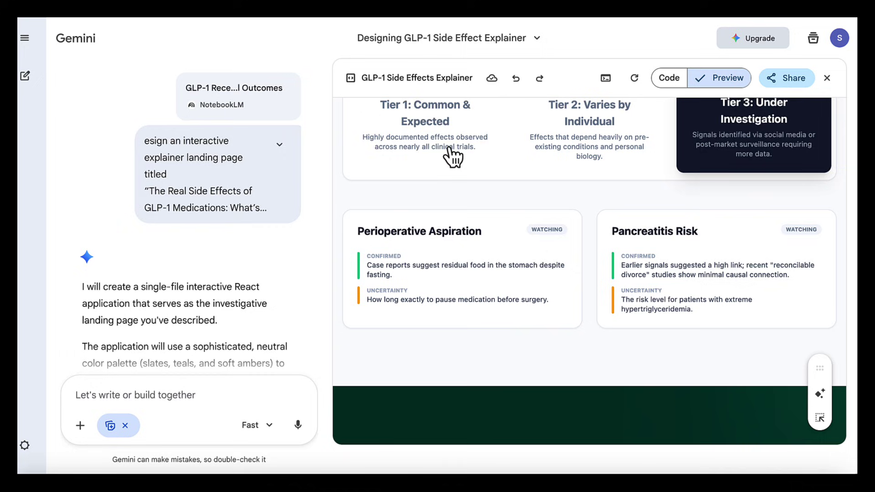
pyautogui.click(449, 155)
# Reveal the Mechanism node details and scroll through the rest of the explainer page
pyautogui.scroll(-1, 477, 252)
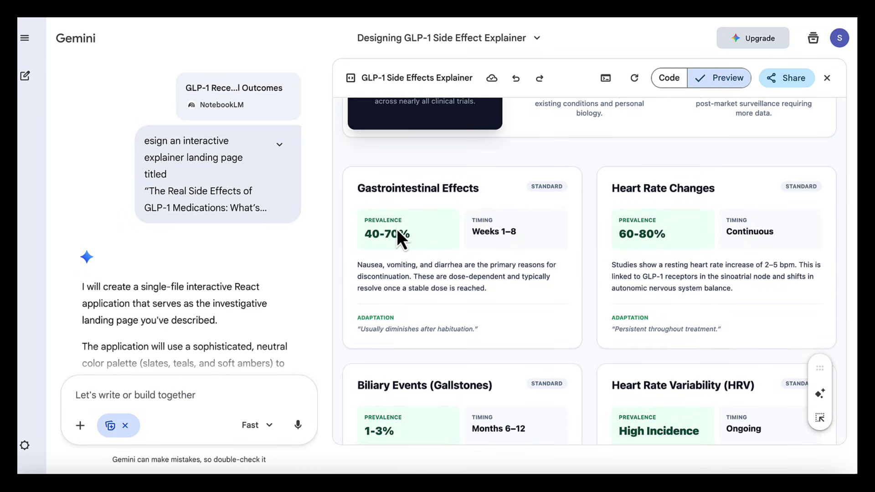
pyautogui.scroll(-10, 757, 292)
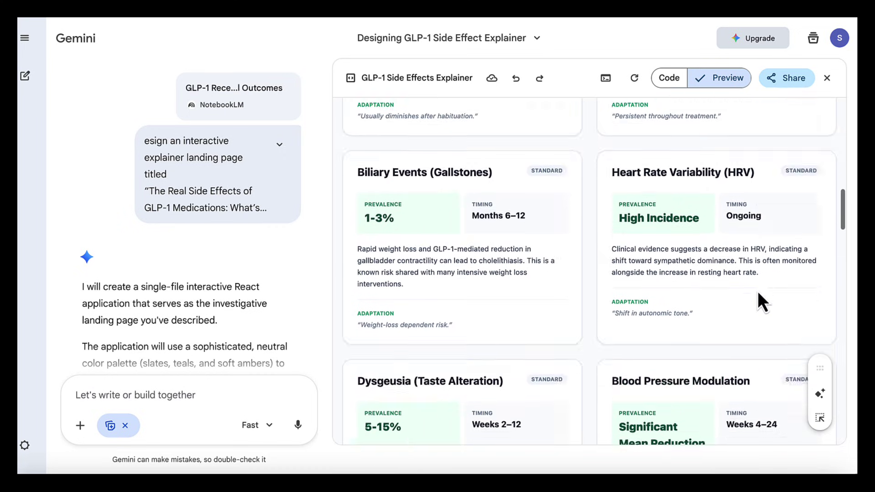
pyautogui.scroll(-4, 757, 291)
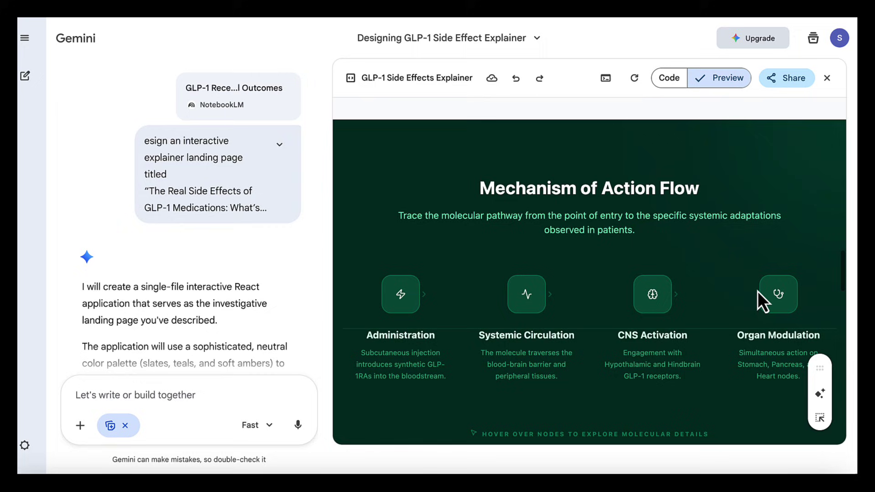
pyautogui.moveTo(391, 266)
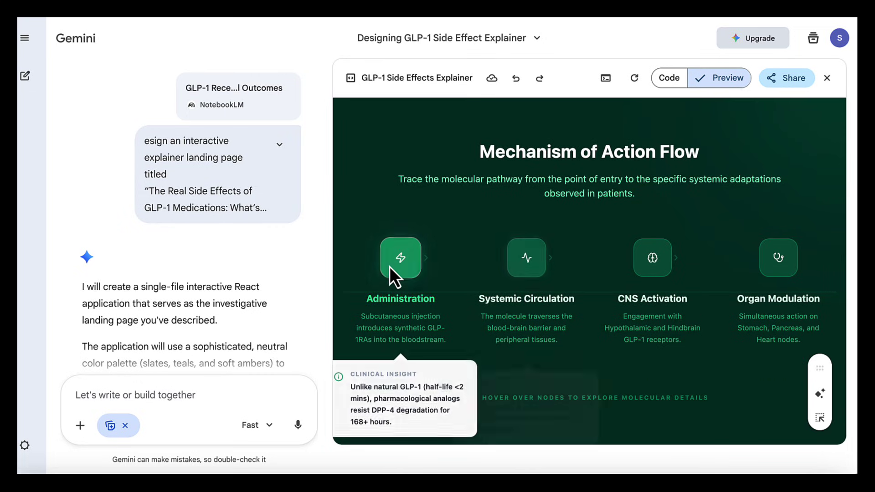
pyautogui.moveTo(530, 264)
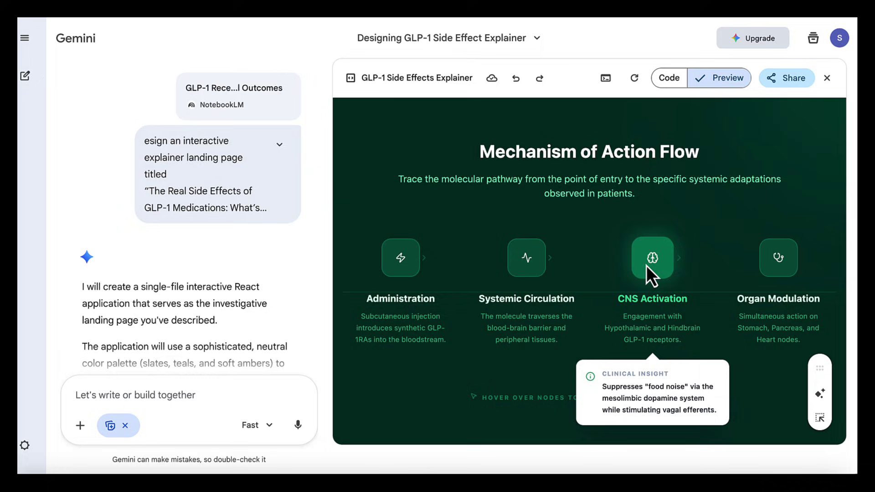
pyautogui.moveTo(779, 263)
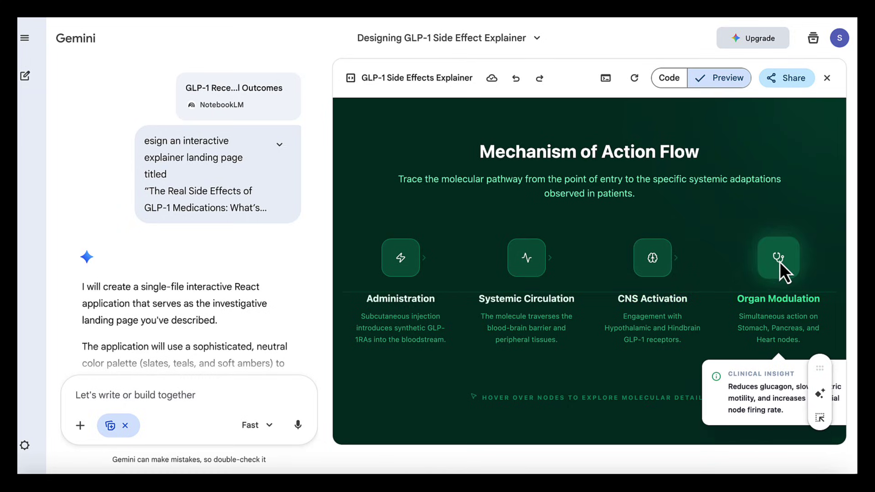
pyautogui.scroll(-8, 779, 262)
pyautogui.scroll(-1, 588, 261)
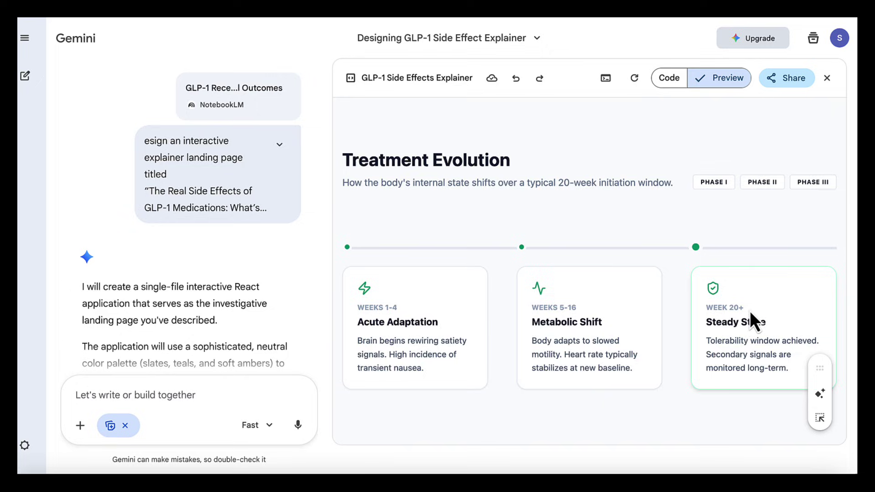
pyautogui.scroll(-8, 750, 311)
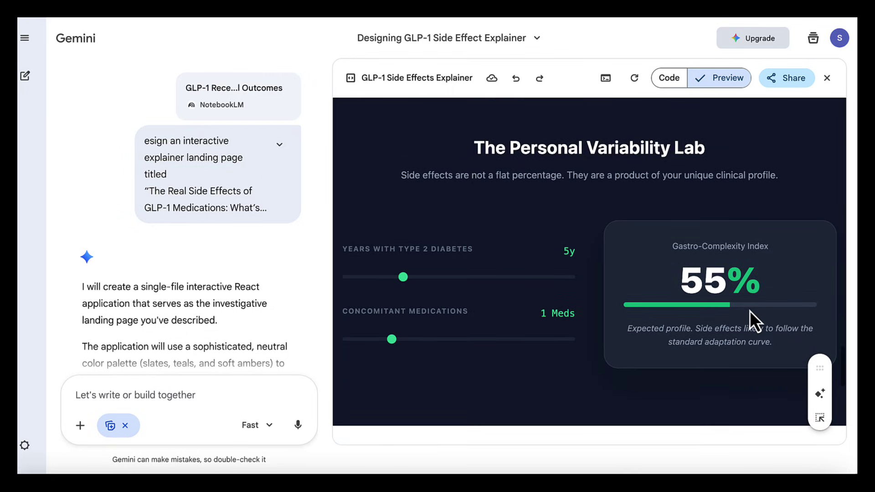
pyautogui.scroll(-2, 762, 321)
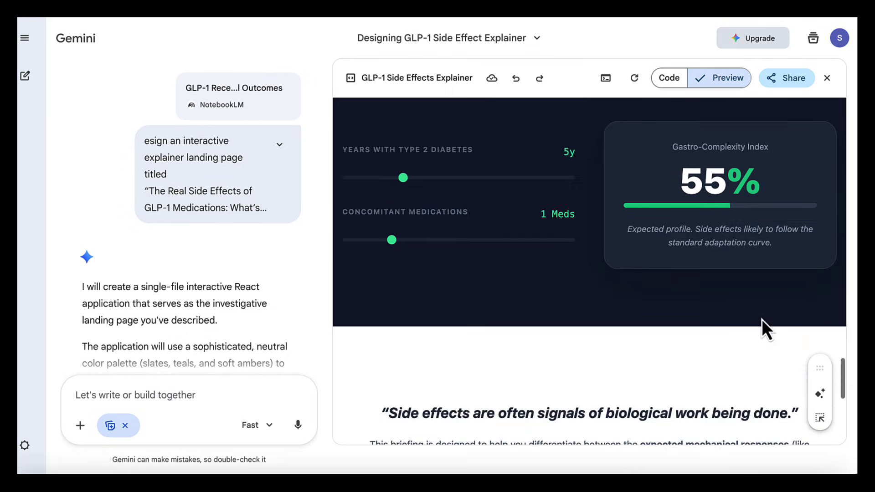
pyautogui.scroll(-5, 761, 319)
pyautogui.scroll(7, 700, 306)
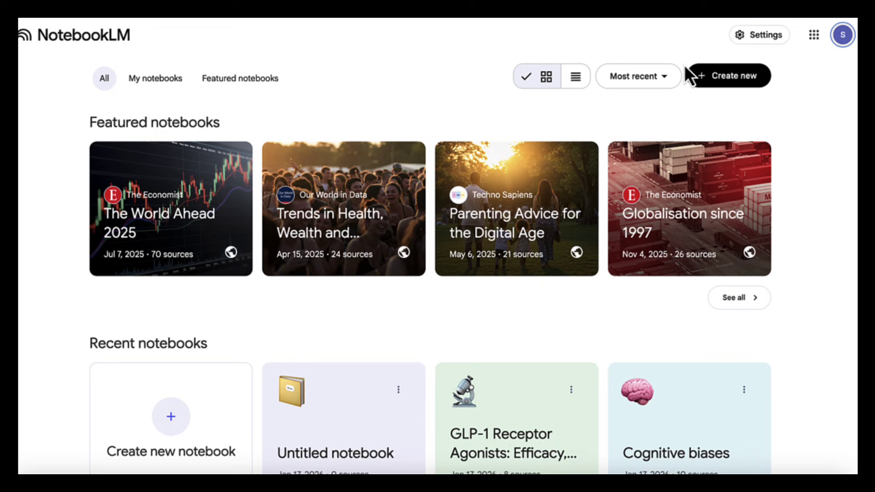
# Create a new notebook and import ten Fast Research web sources on common cognitive biases
pyautogui.click(720, 83)
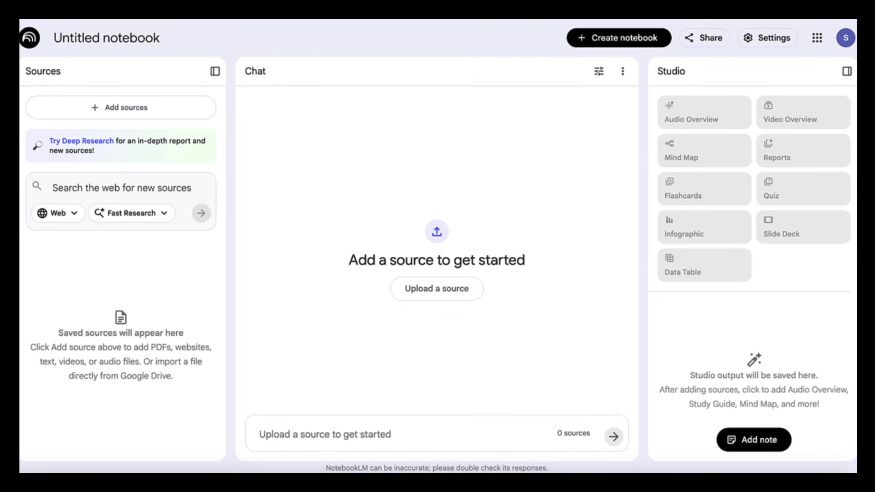
pyautogui.click(53, 187)
pyautogui.hotkey('ctrl', 'v')
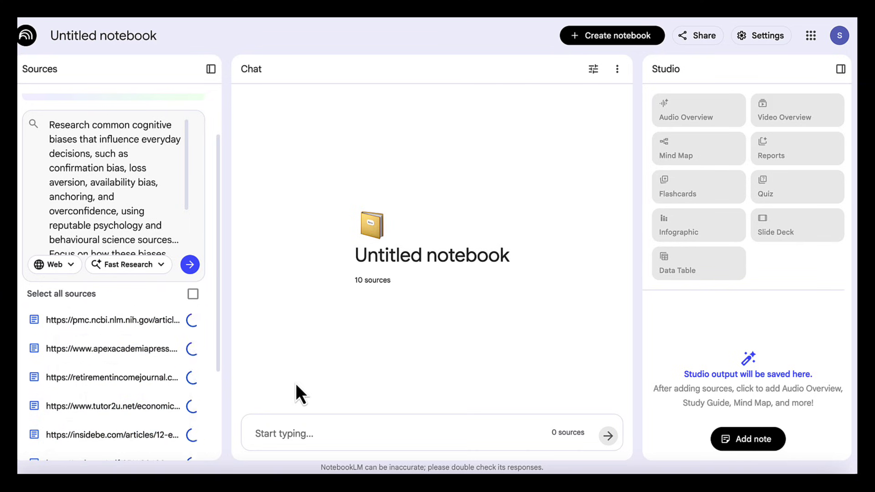
pyautogui.click(284, 437)
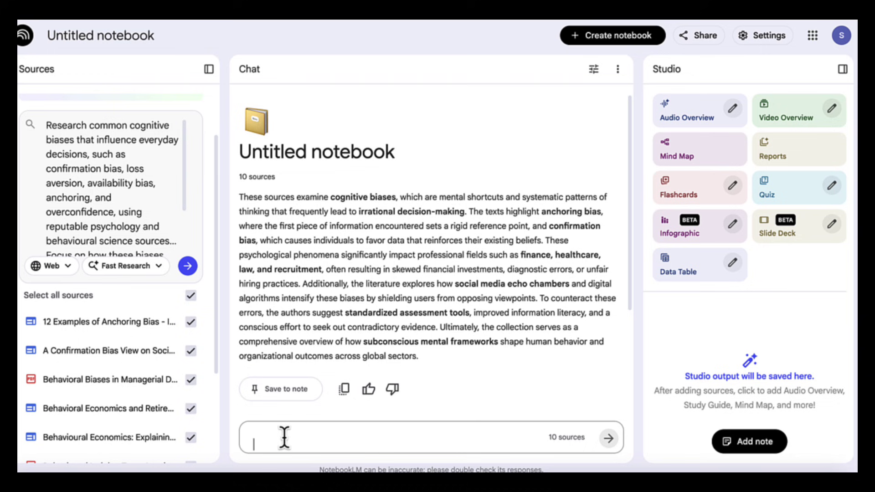
# Ask in which everyday situations each cognitive bias shows up
pyautogui.write('In what types of everyday situations does each bias most commonly appear')
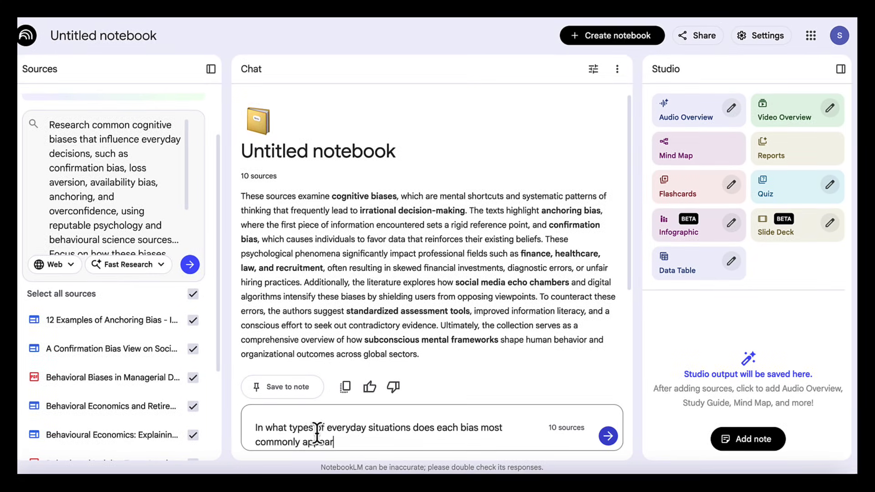
pyautogui.press('Return')
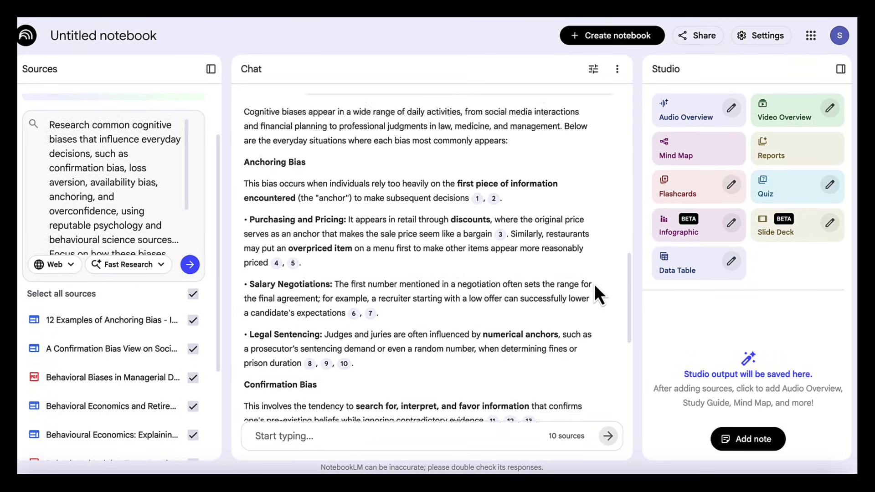
pyautogui.scroll(-10, 594, 283)
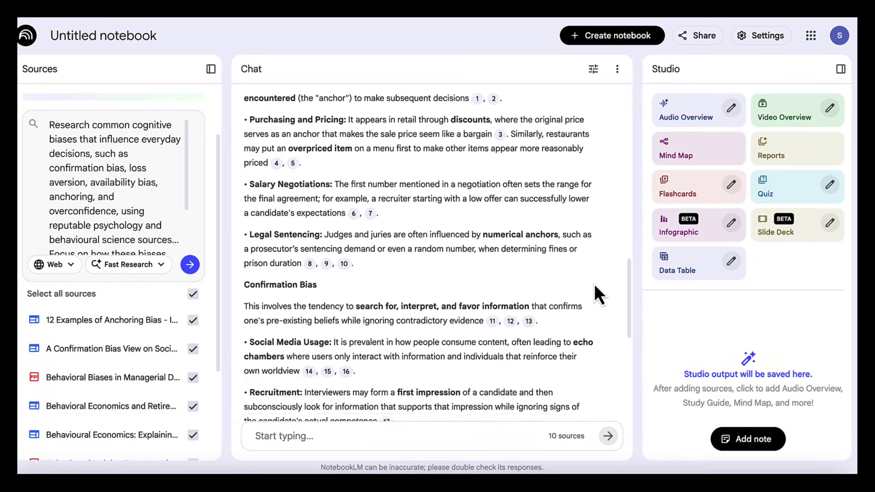
pyautogui.scroll(-10, 594, 283)
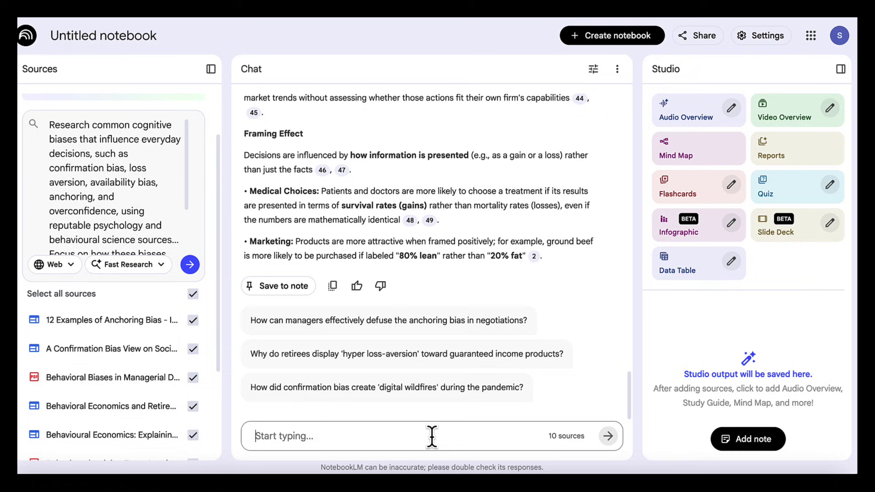
# Ask why people feel confident in decisions shaped by bias
pyautogui.click(431, 436)
pyautogui.write('Why do people usually feel confident in biased decisions at the time')
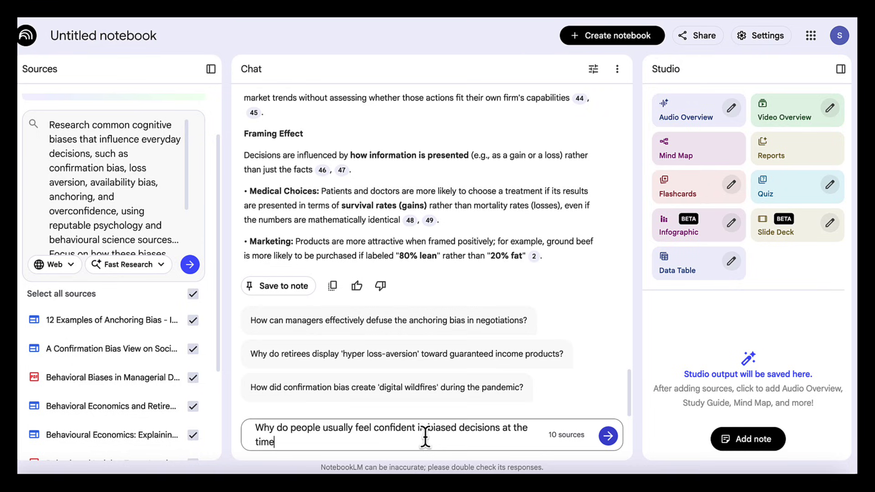
pyautogui.click(610, 437)
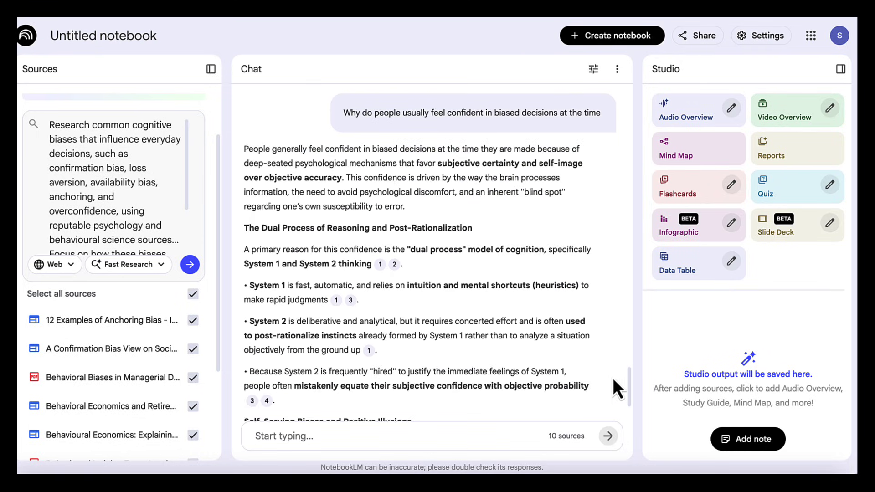
pyautogui.scroll(-3, 611, 354)
pyautogui.scroll(-10, 611, 354)
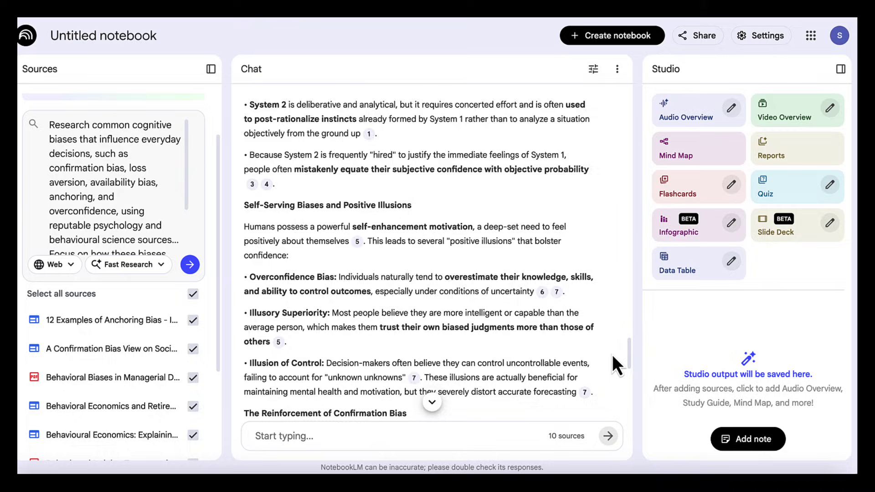
pyautogui.scroll(-5, 611, 354)
pyautogui.click(446, 432)
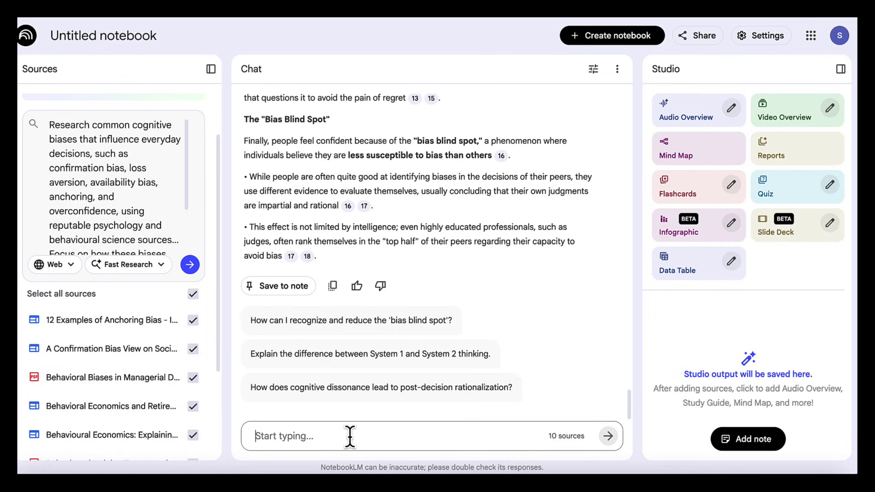
# Have NotebookLM group the cognitive biases by decision situation
pyautogui.write('Based on these sources, group cognitive biases by the types of decision situations they influence, and explain how each bias shapes thinking in those moments.')
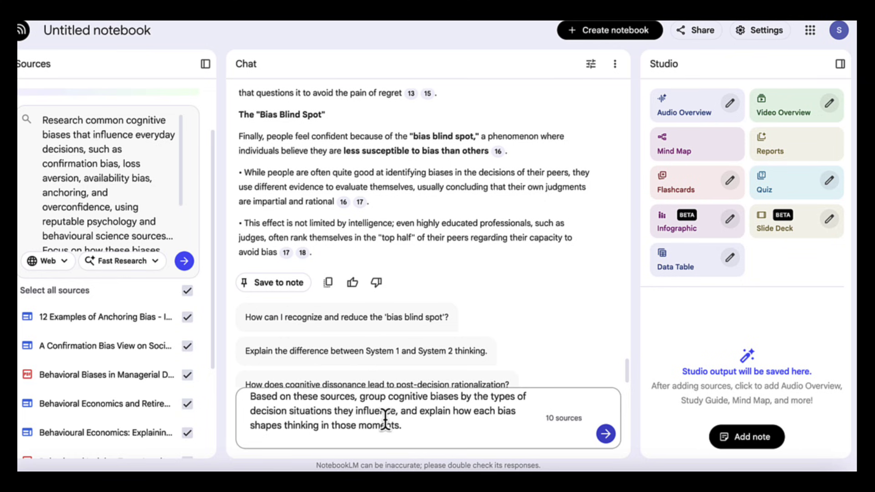
pyautogui.click(605, 433)
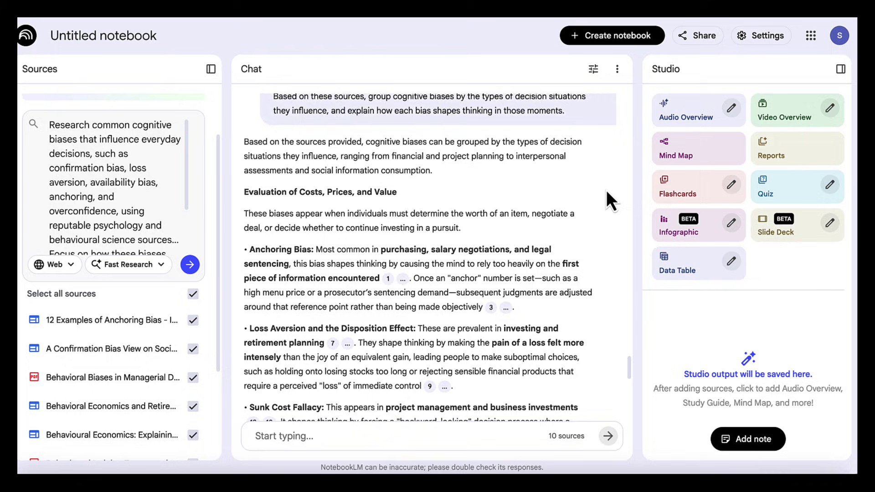
pyautogui.scroll(-5, 605, 196)
pyautogui.scroll(-8, 606, 190)
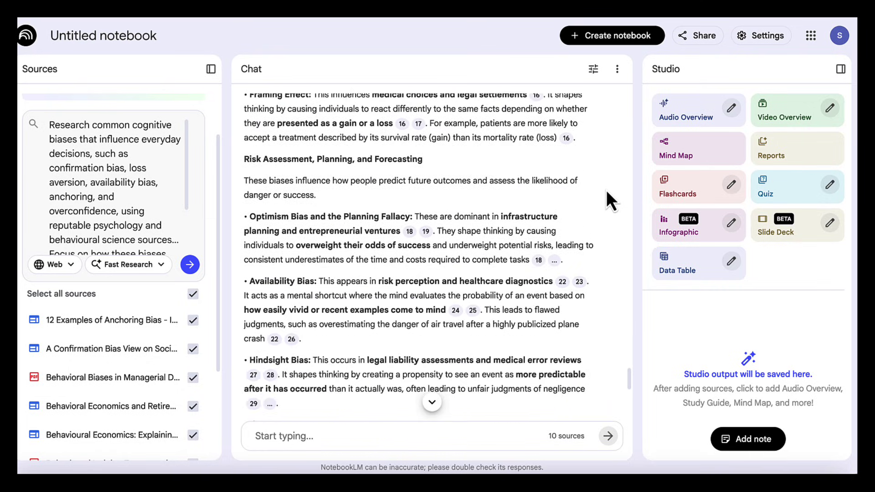
pyautogui.scroll(-6, 606, 190)
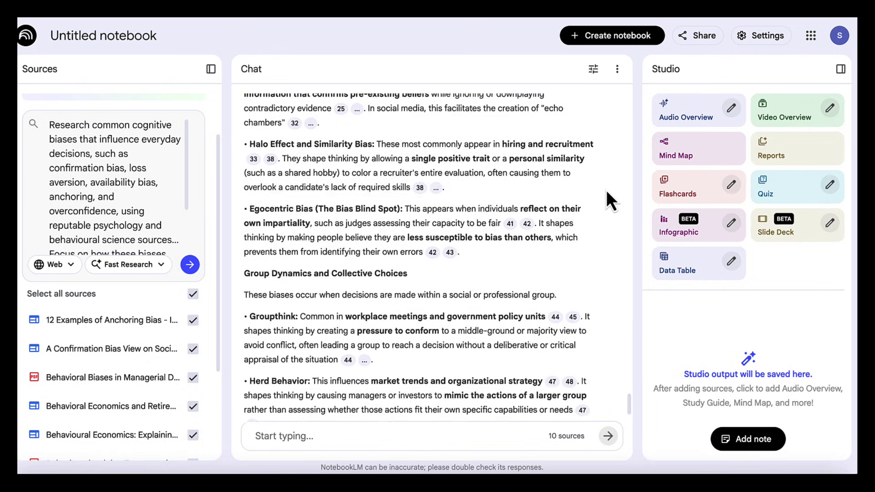
# Request realistic everyday scenarios where each bias sways a choice
pyautogui.click(278, 435)
pyautogui.write('Based on these sources, generate realistic everyday decision scenarios where these cognitive biases are likely to influence a person’s choice')
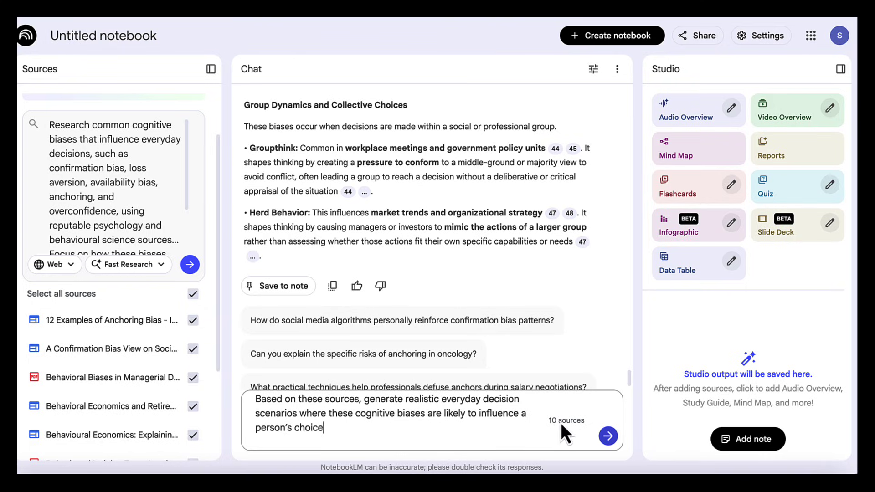
pyautogui.click(611, 438)
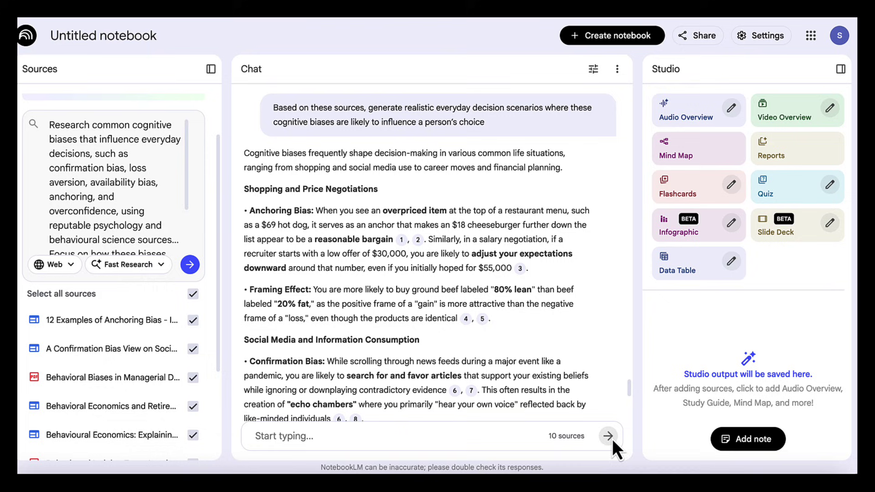
pyautogui.scroll(-8, 607, 330)
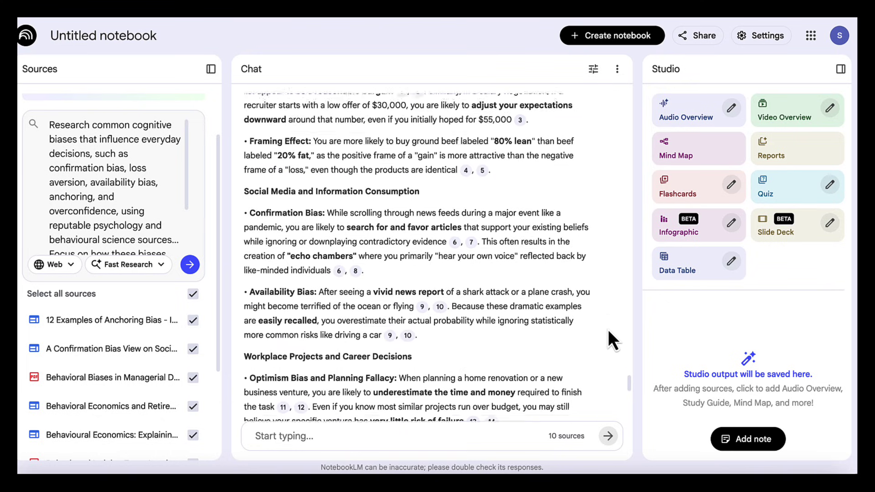
pyautogui.scroll(-6, 609, 331)
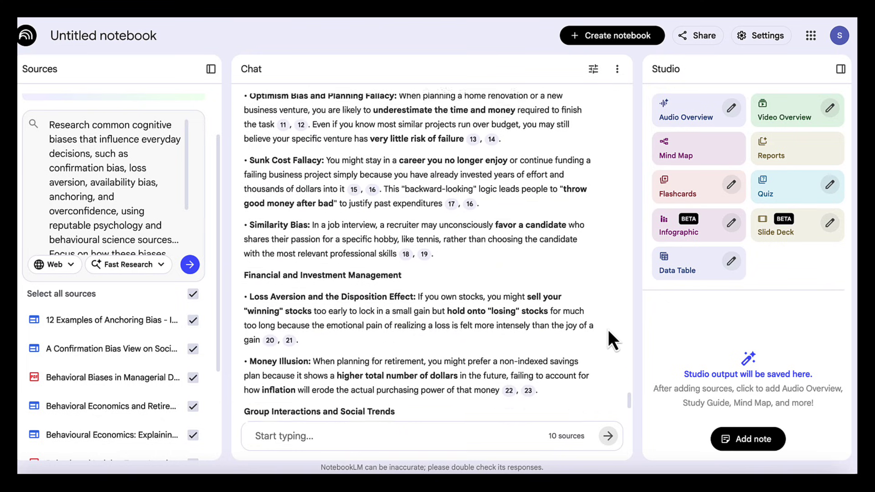
pyautogui.scroll(-1, 608, 331)
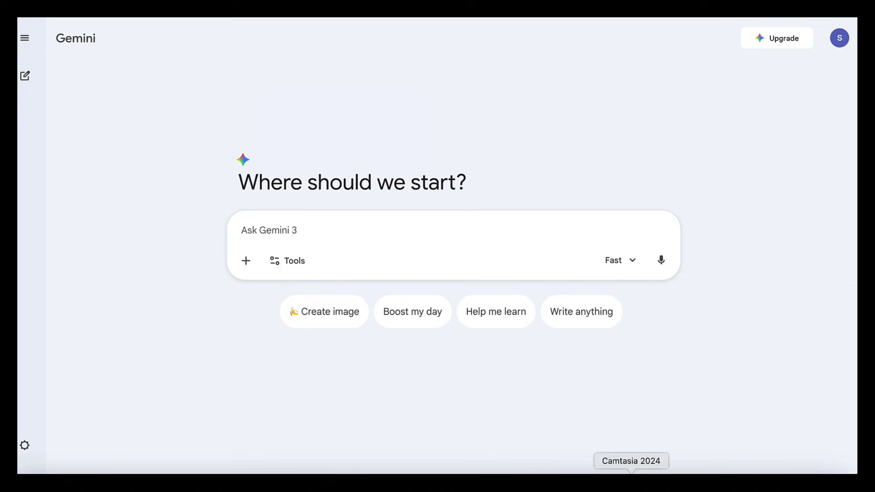
# Attach the latest cognitive-biases NotebookLM notebook to a new Gemini prompt
pyautogui.click(245, 260)
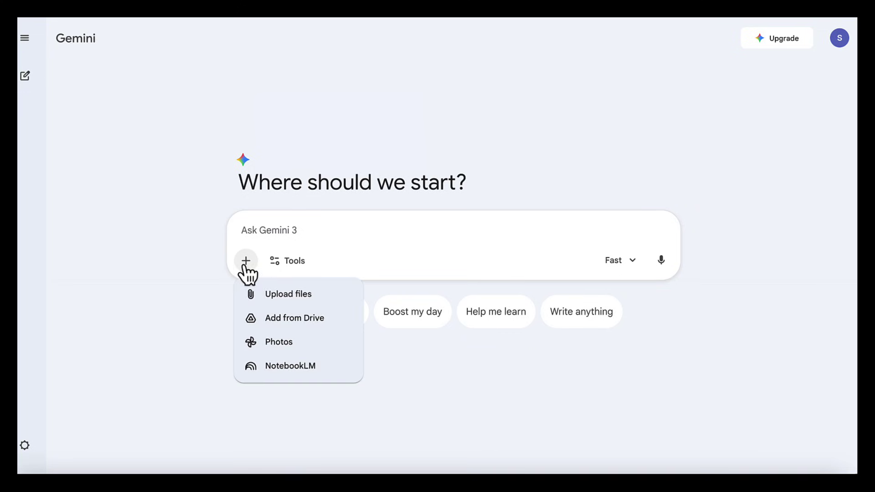
pyautogui.click(288, 365)
pyautogui.click(357, 173)
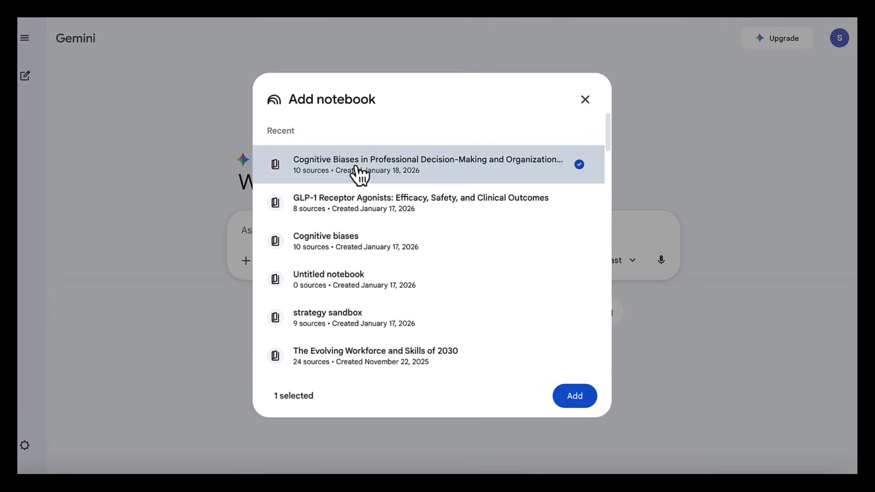
pyautogui.click(568, 400)
# Enable Canvas and submit the prompt to build the interactive bias-scenario app
pyautogui.click(293, 292)
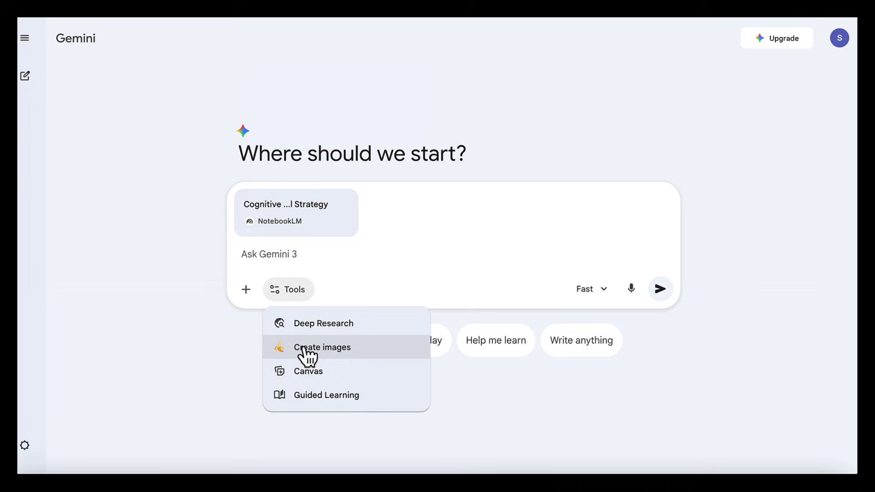
pyautogui.click(307, 372)
pyautogui.write('Create an interactive, scenario-based app using the imported notebook...  Each screen should present one realistic decision scenario with multiple plausible choices...  After the user selects an option, reveal the cognitive bias most commonly associated with that choice and explain why it influences thinking in that situation...')
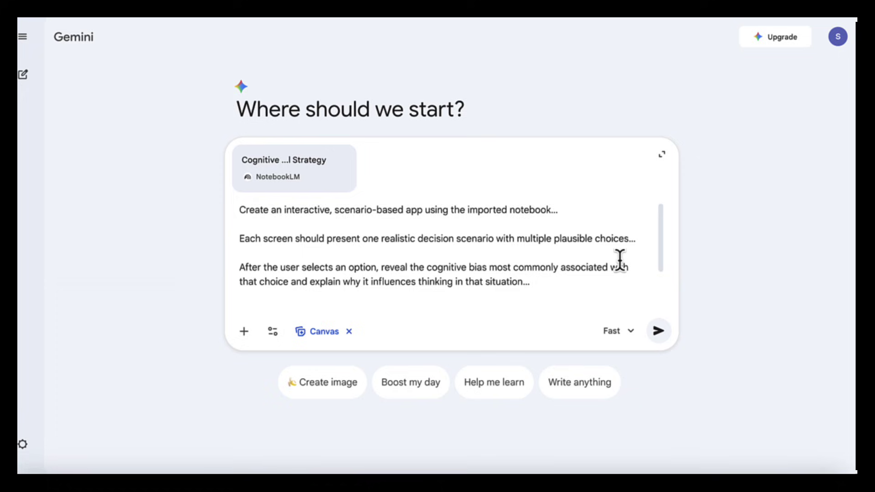
pyautogui.scroll(-1, 619, 259)
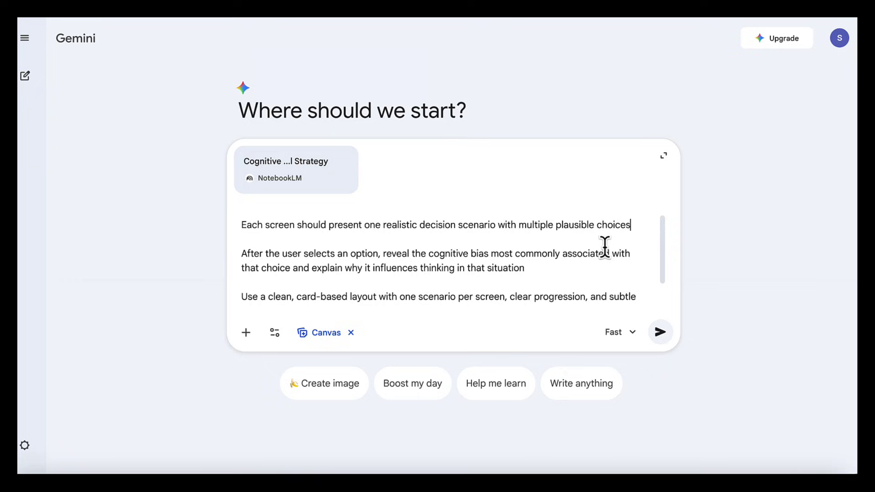
pyautogui.scroll(-2, 604, 248)
pyautogui.scroll(3, 524, 253)
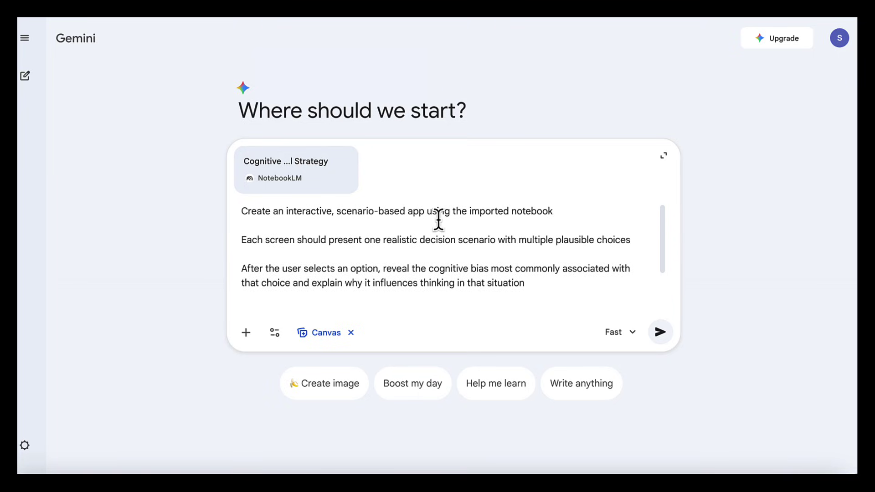
pyautogui.scroll(-1, 619, 221)
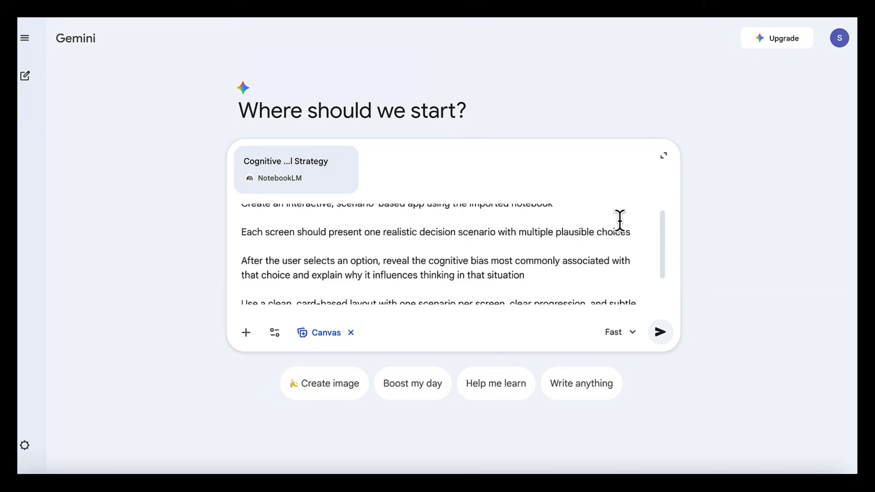
pyautogui.scroll(-1, 620, 221)
pyautogui.scroll(-1, 620, 221)
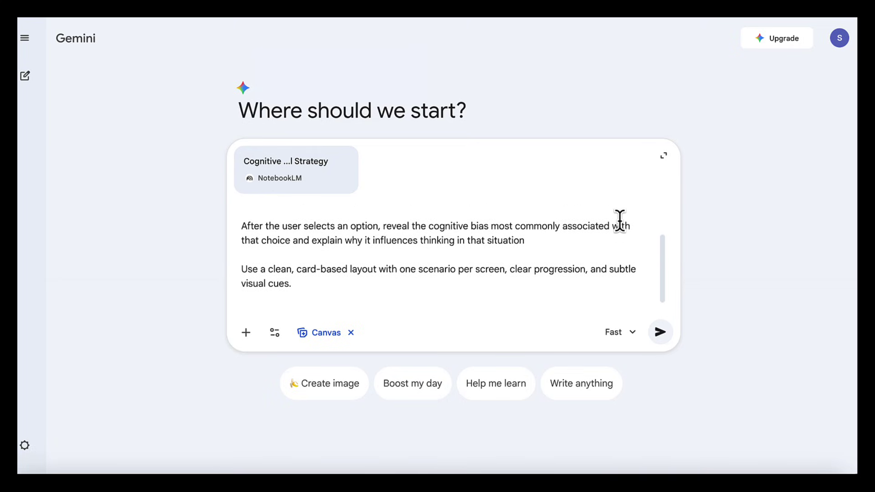
pyautogui.scroll(-1, 619, 221)
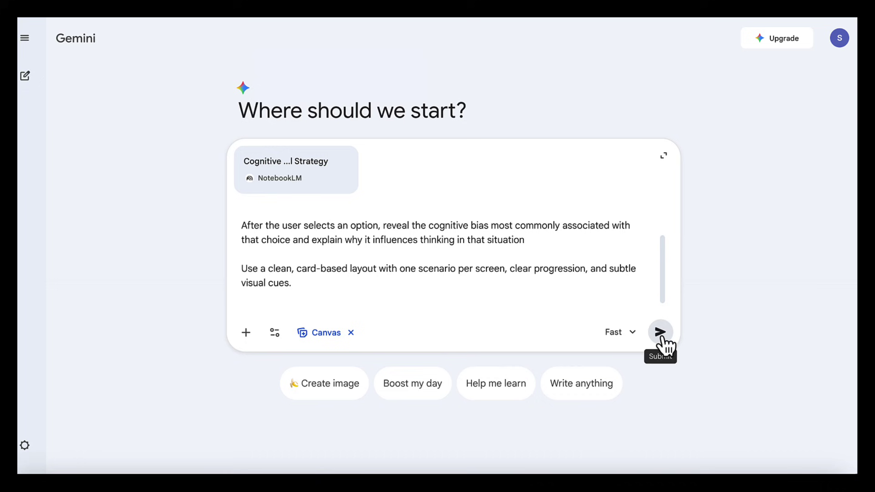
pyautogui.click(630, 335)
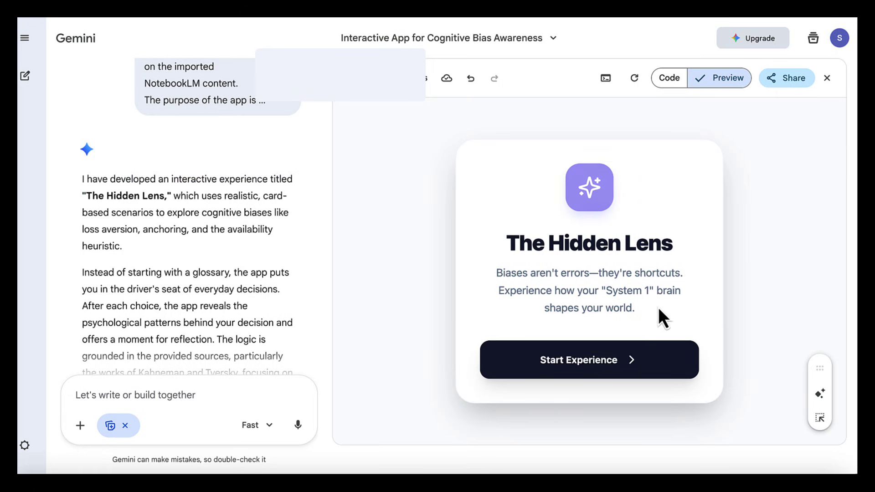
# Start The Hidden Lens experience and scroll down to the Travel Planning scenario
pyautogui.click(621, 359)
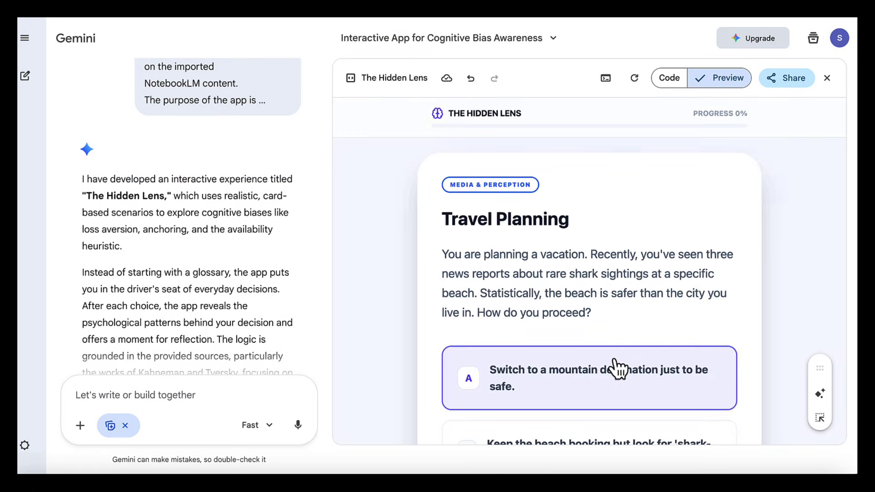
pyautogui.scroll(-1, 623, 315)
pyautogui.scroll(-1, 621, 312)
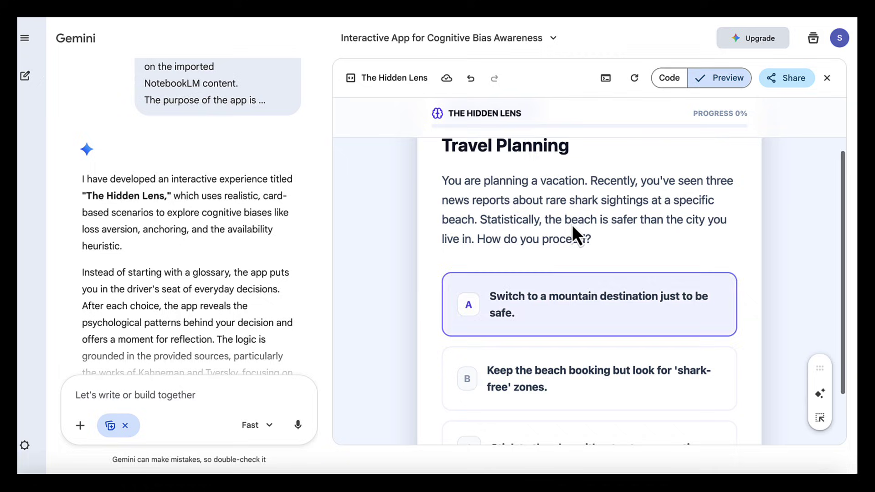
pyautogui.scroll(-1, 669, 230)
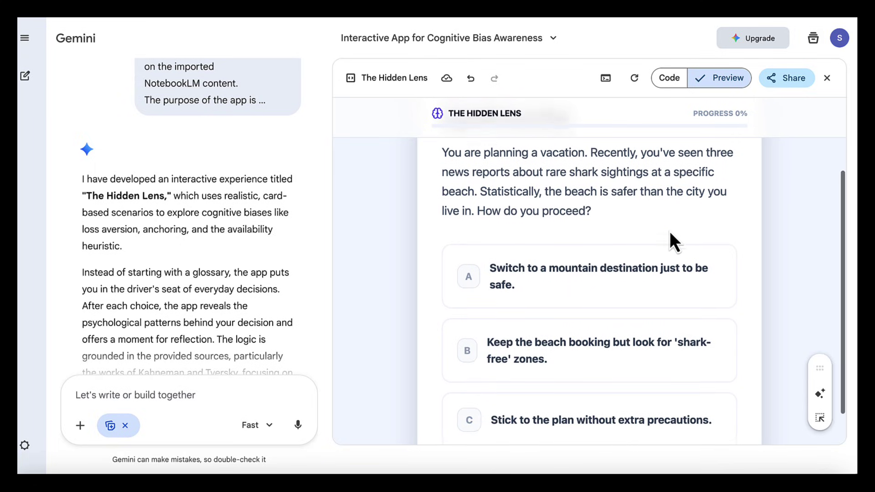
pyautogui.scroll(-1, 724, 223)
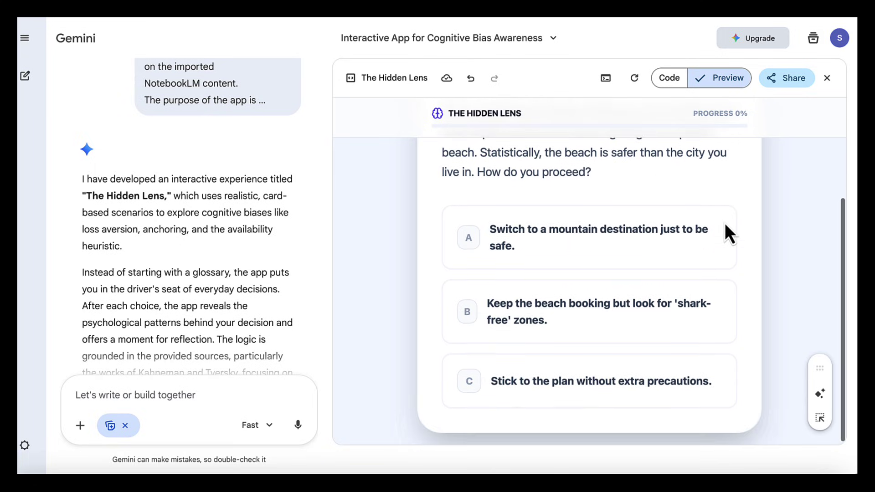
# Answer Travel Planning with option A, the mountain destination, and read the Availability Heuristic analysis
pyautogui.click(662, 377)
pyautogui.click(630, 257)
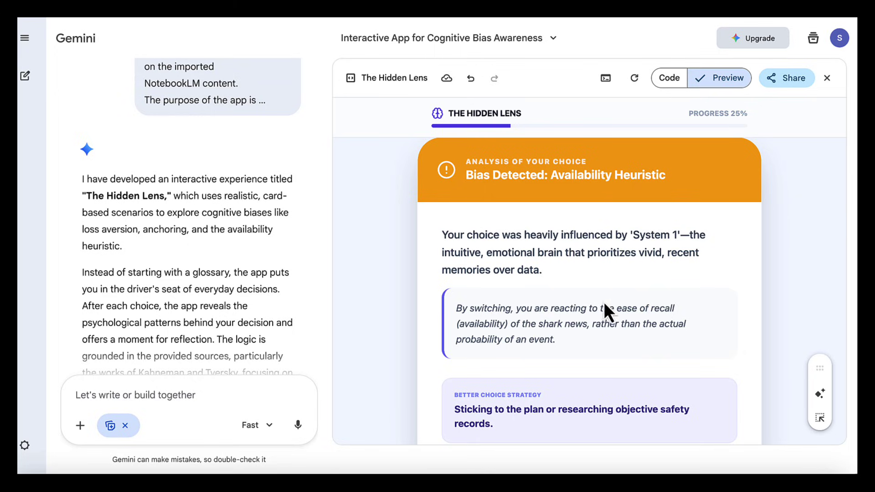
pyautogui.scroll(-1, 620, 343)
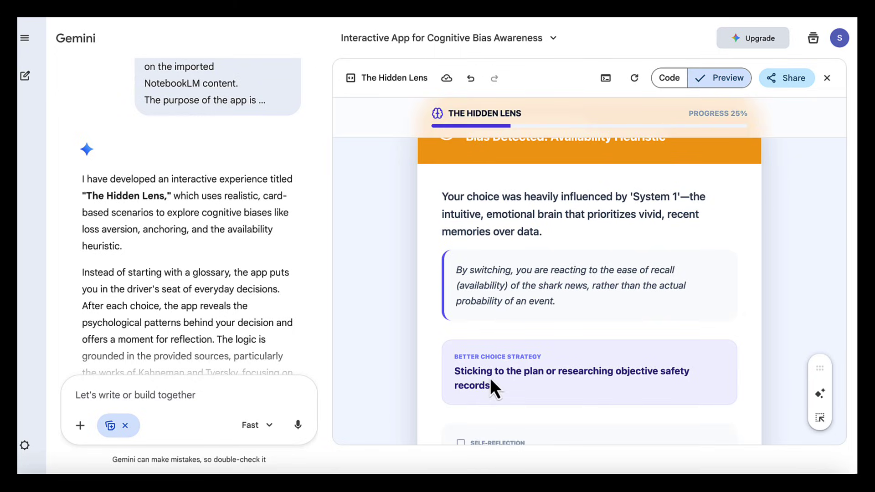
pyautogui.scroll(-2, 653, 372)
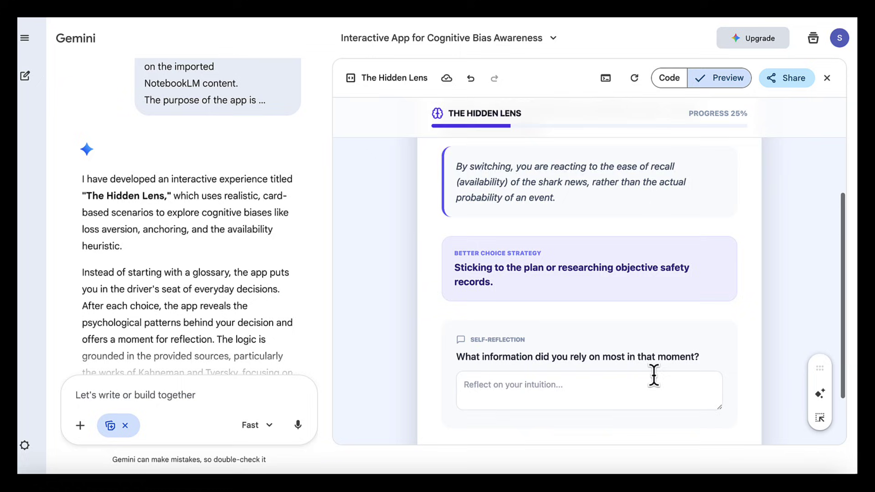
pyautogui.scroll(-1, 654, 375)
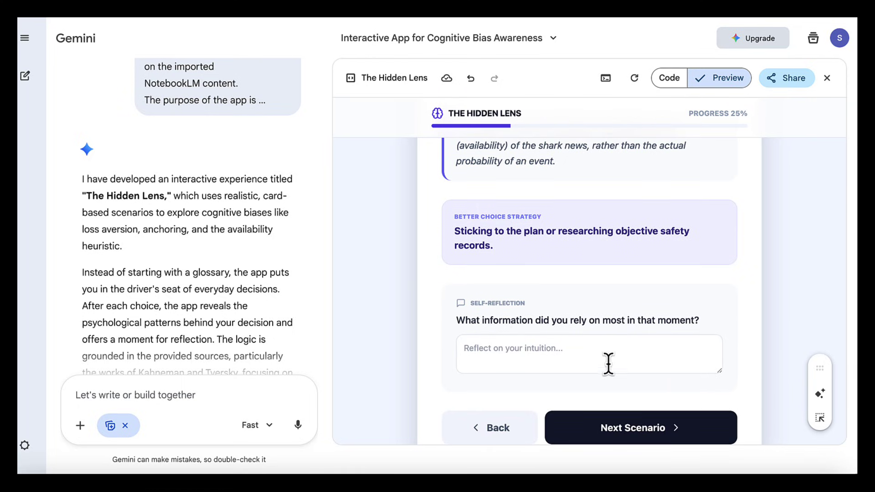
# Answer The Gym Membership scenario with option B, cancelling the membership
pyautogui.click(643, 438)
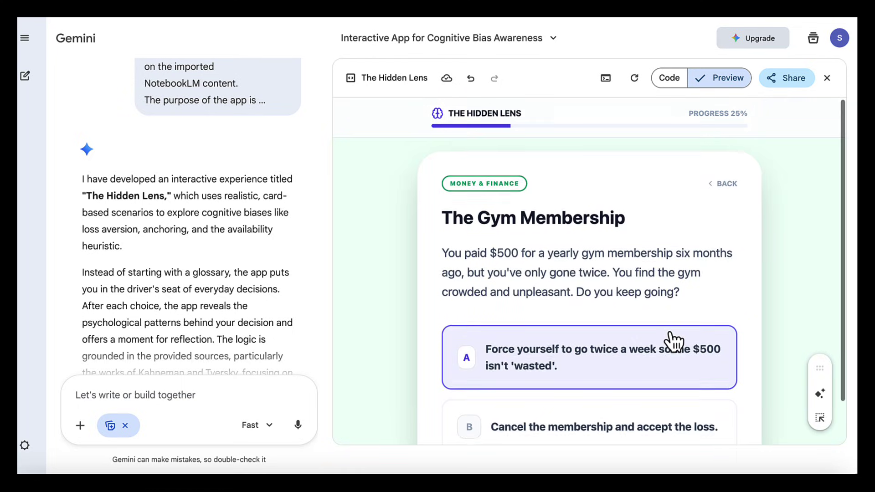
pyautogui.scroll(-1, 574, 307)
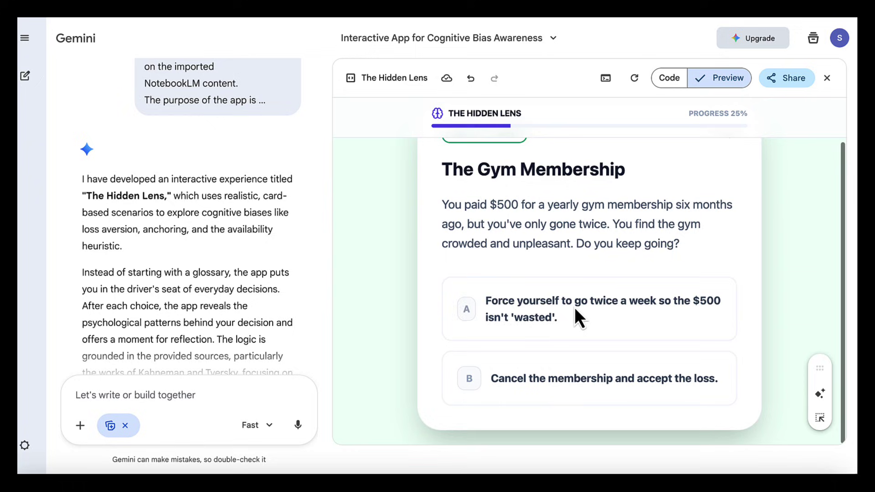
pyautogui.click(566, 377)
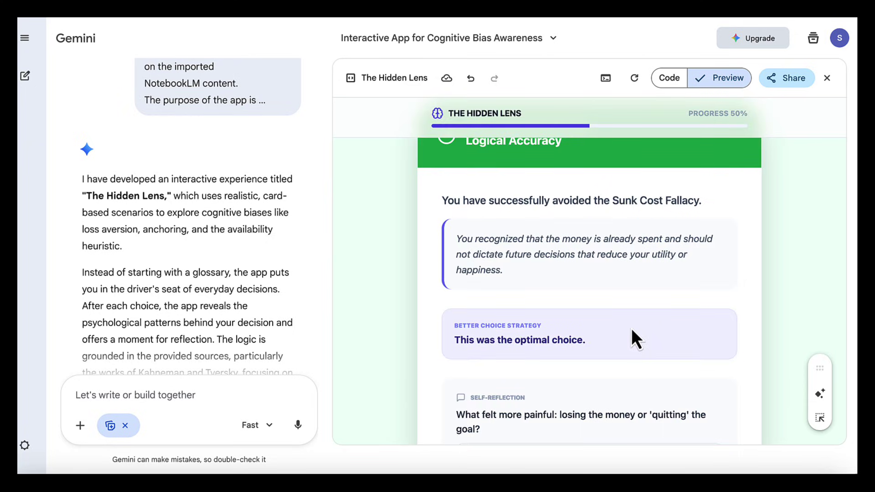
pyautogui.scroll(1, 629, 336)
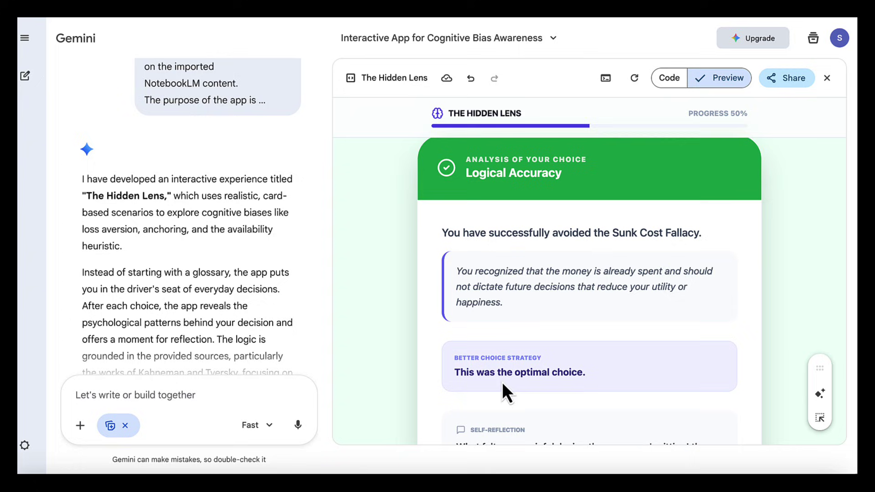
pyautogui.scroll(-3, 575, 385)
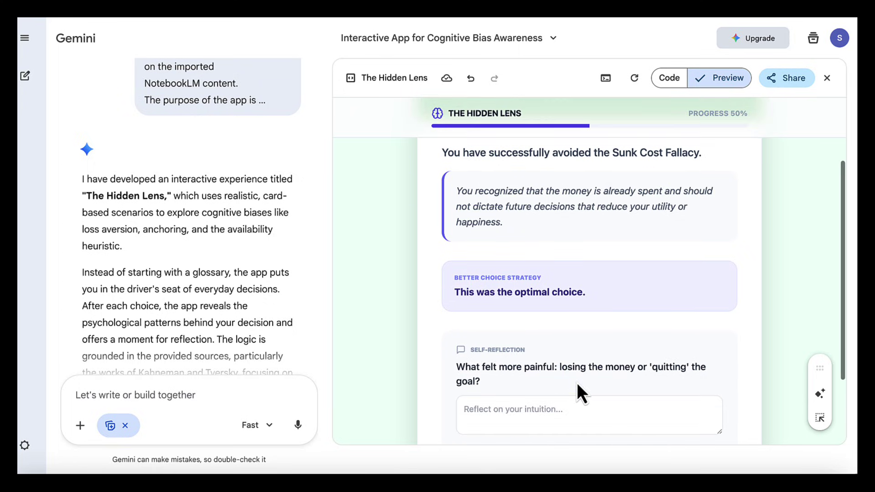
pyautogui.scroll(-1, 576, 382)
# Answer the Medical Treatment scenario with option A, the 90% success rate wording
pyautogui.click(613, 392)
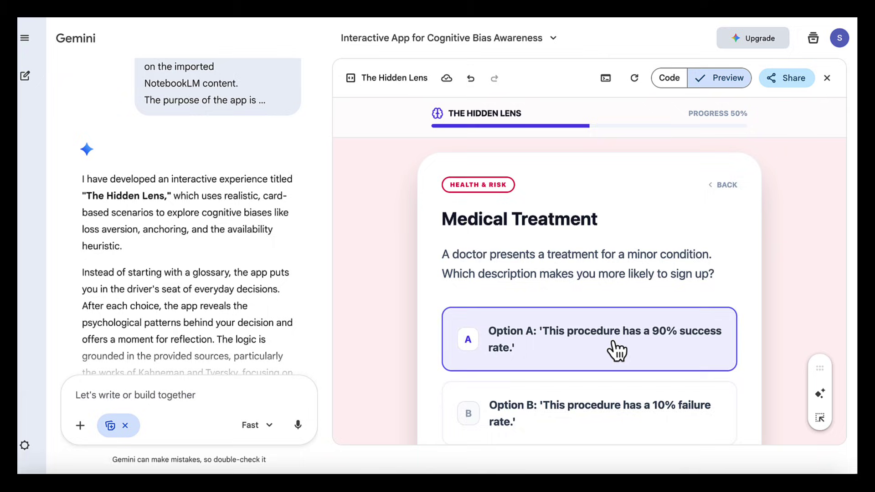
pyautogui.click(615, 351)
pyautogui.scroll(-5, 722, 310)
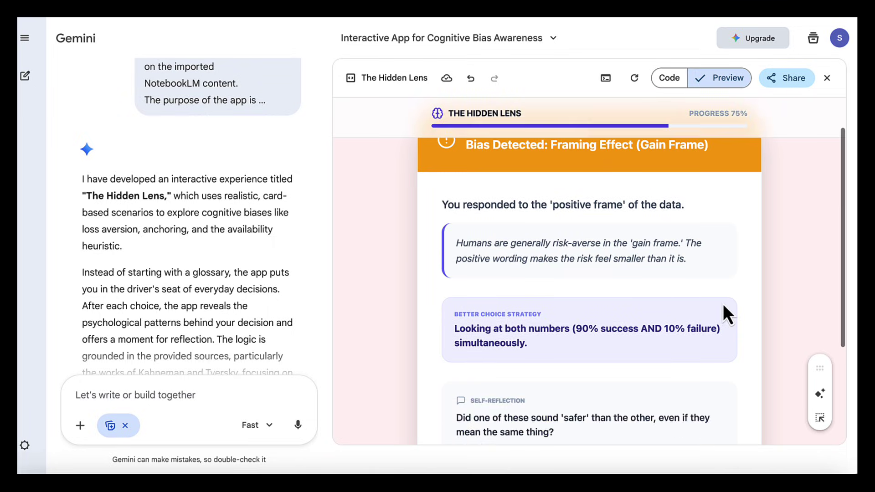
# Answer Project Deadline with option A, promising the report in 3 days, then view the Final Summary
pyautogui.click(650, 393)
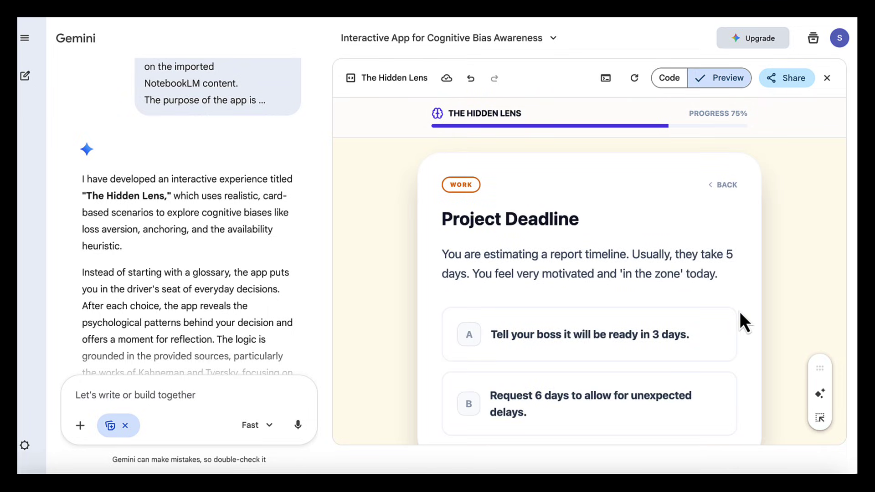
pyautogui.click(695, 348)
pyautogui.scroll(-5, 715, 374)
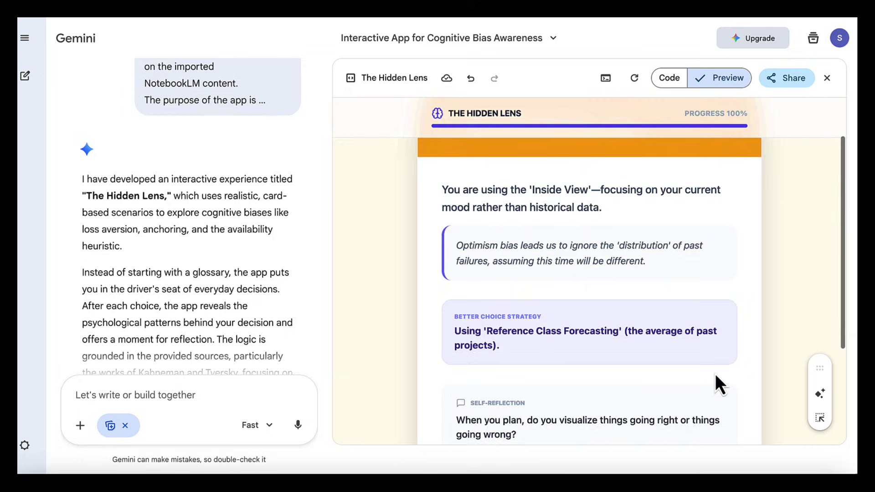
pyautogui.click(675, 433)
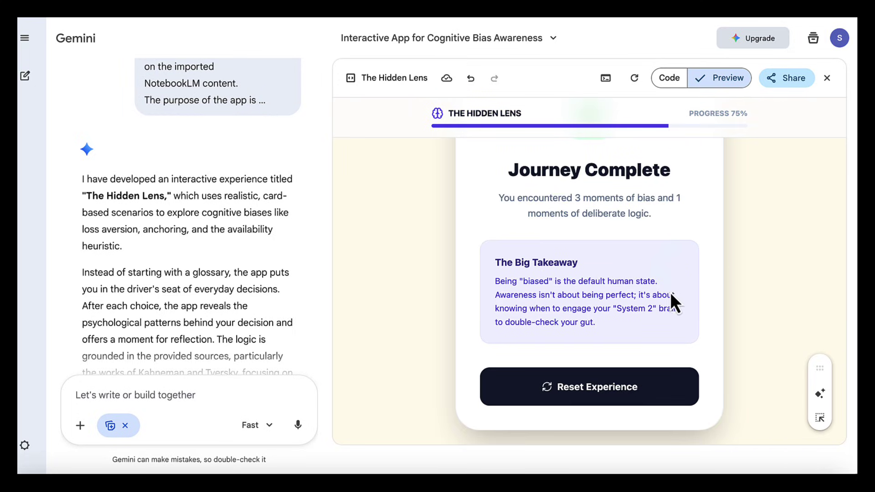
pyautogui.scroll(1, 679, 229)
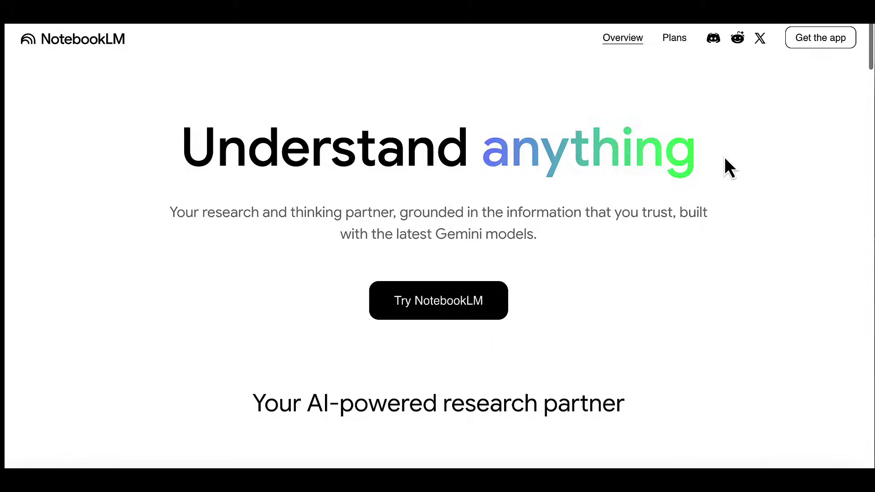
pyautogui.scroll(-7, 724, 159)
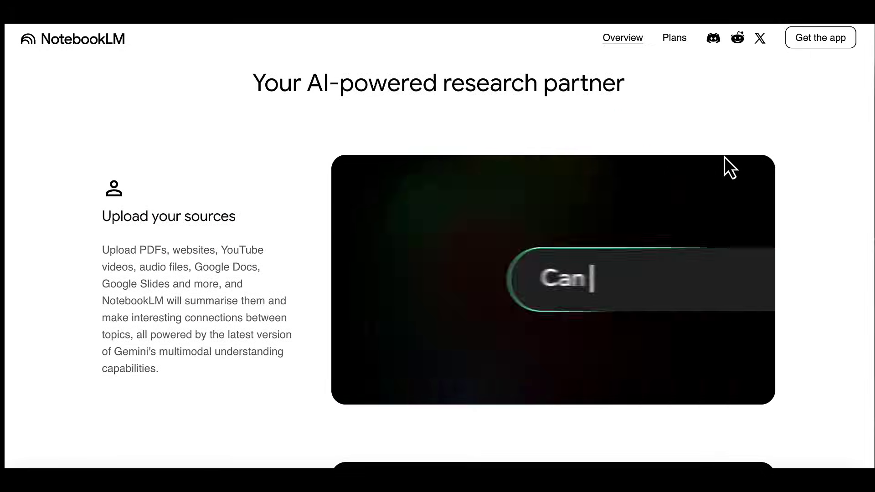